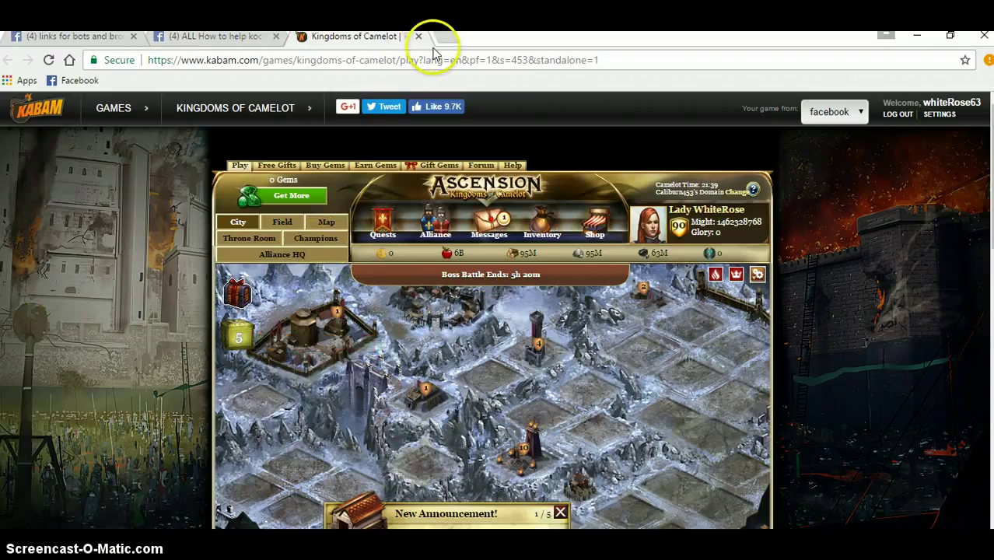
- Go from Chrome's Settings to the Extensions page and scroll through the installed extensions
click(988, 62)
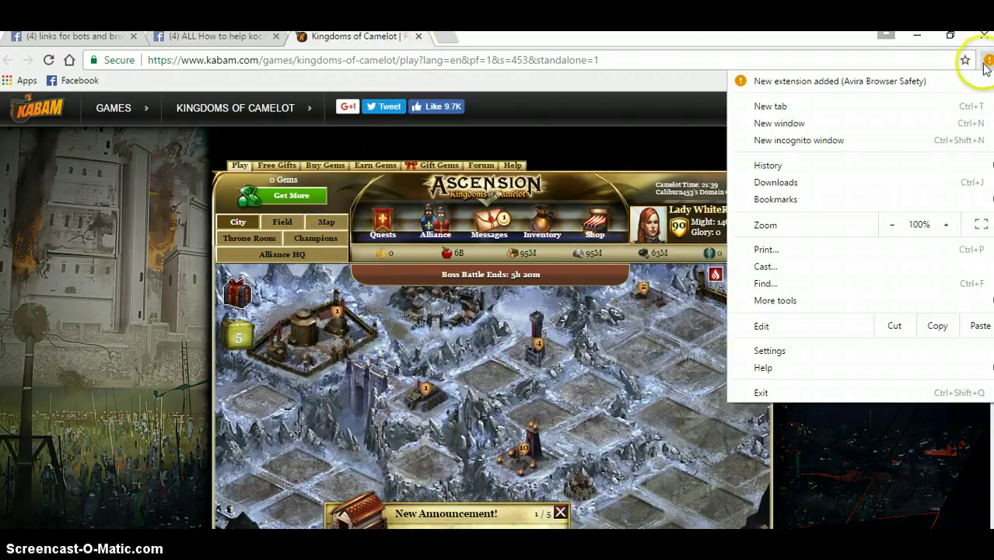
click(774, 350)
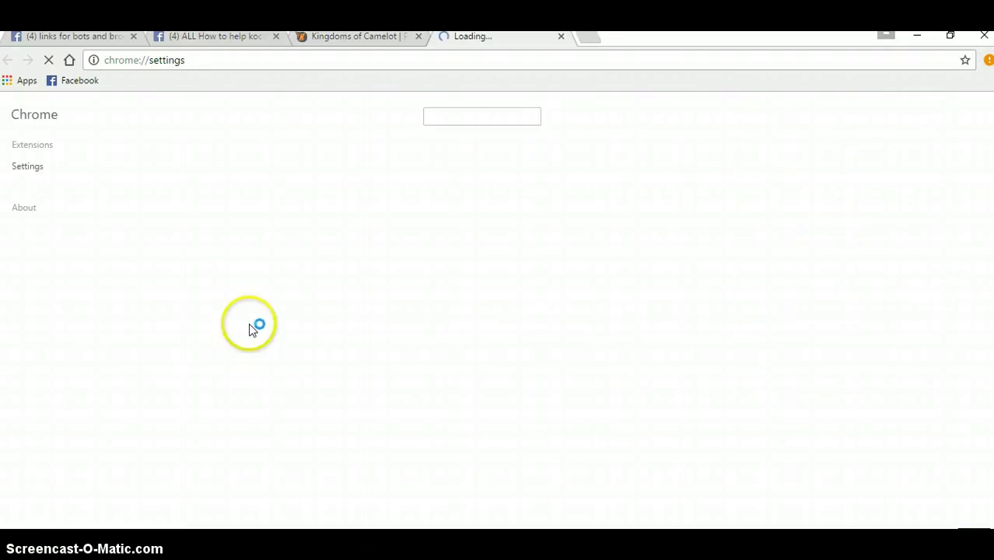
click(32, 146)
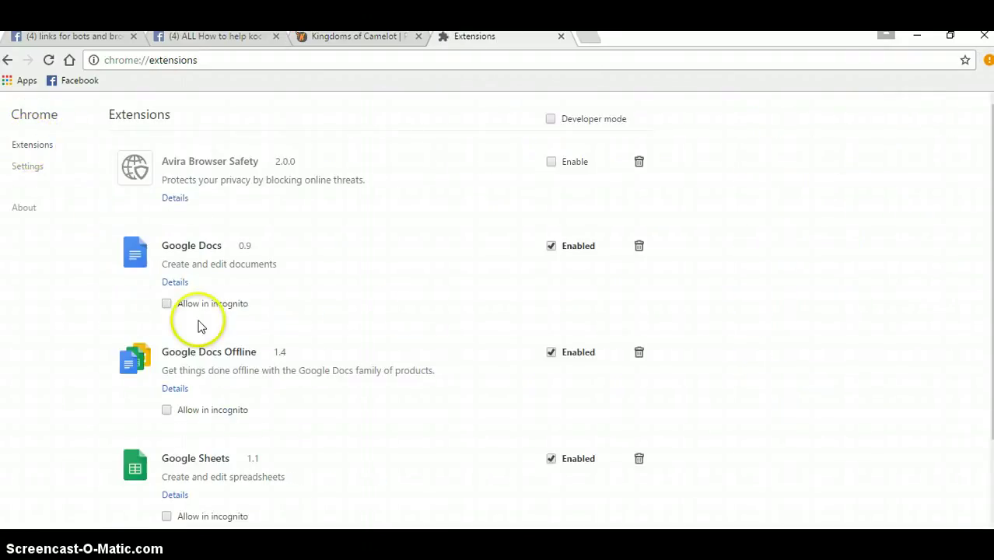
scroll(207, 282, down, 2)
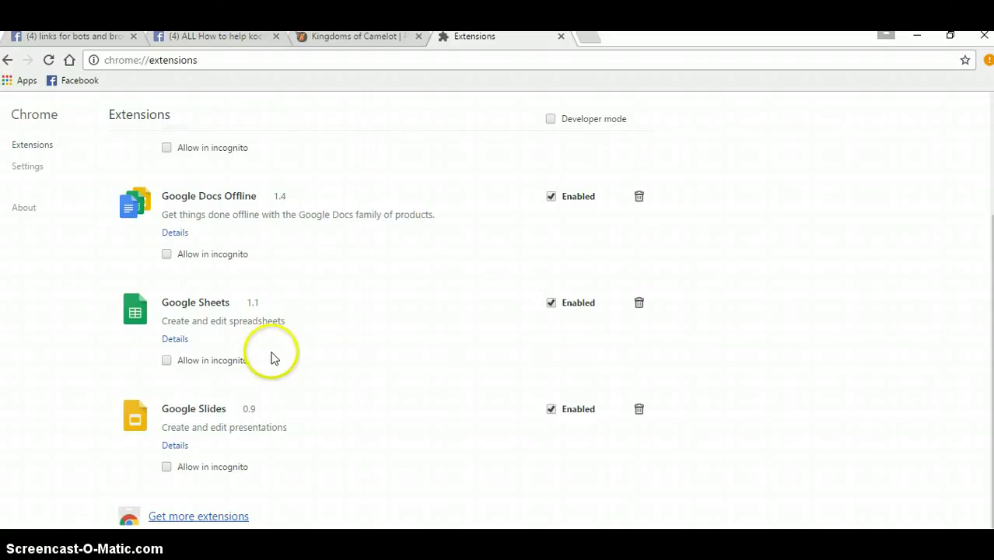
- Search the Chrome Web Store for 'violent monk' and add the Violentmonkey extension to Chrome
click(204, 519)
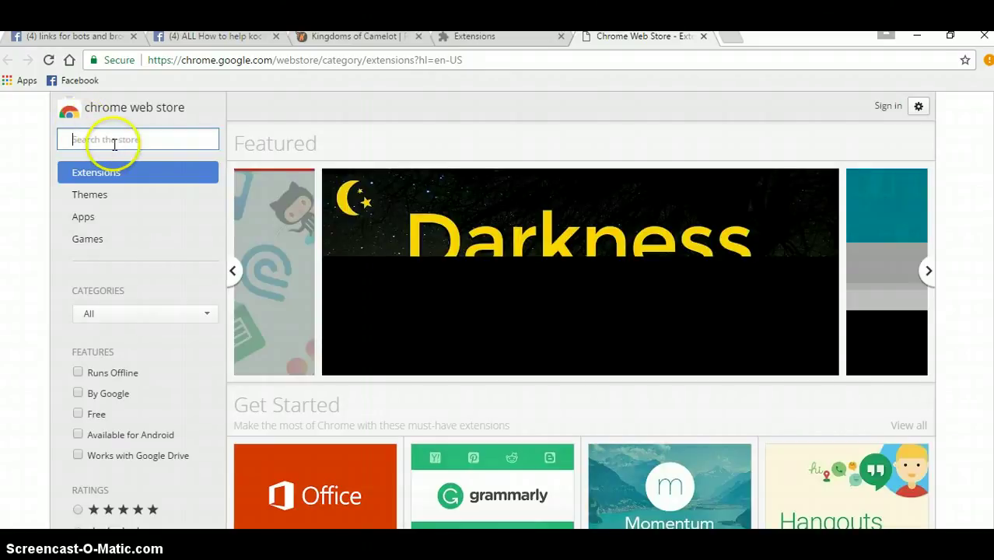
text(vio)
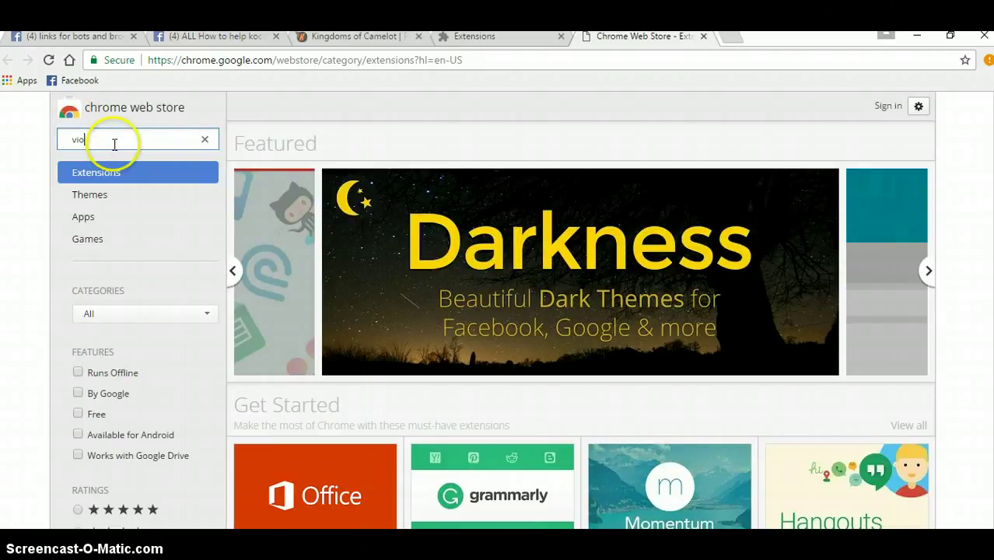
text(lent monkey)
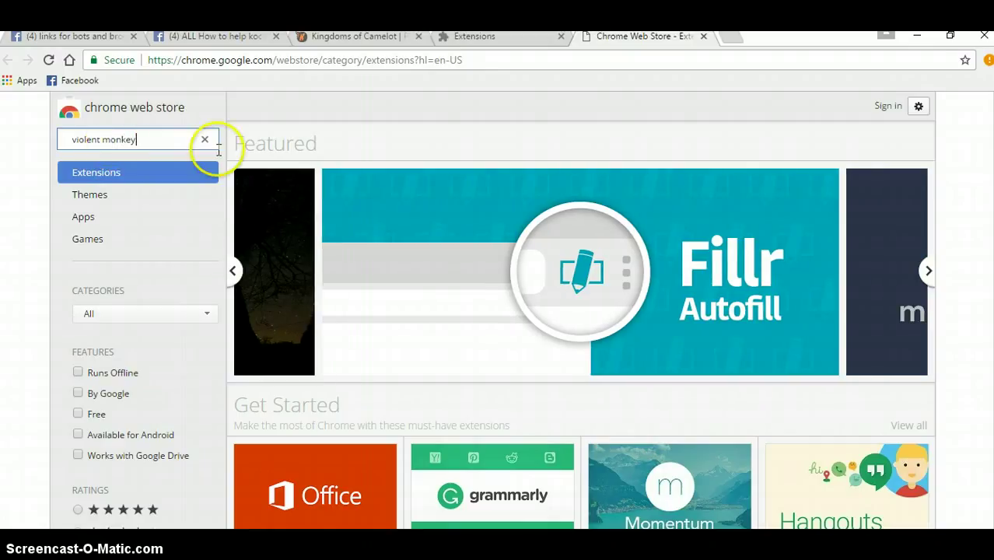
key(Return)
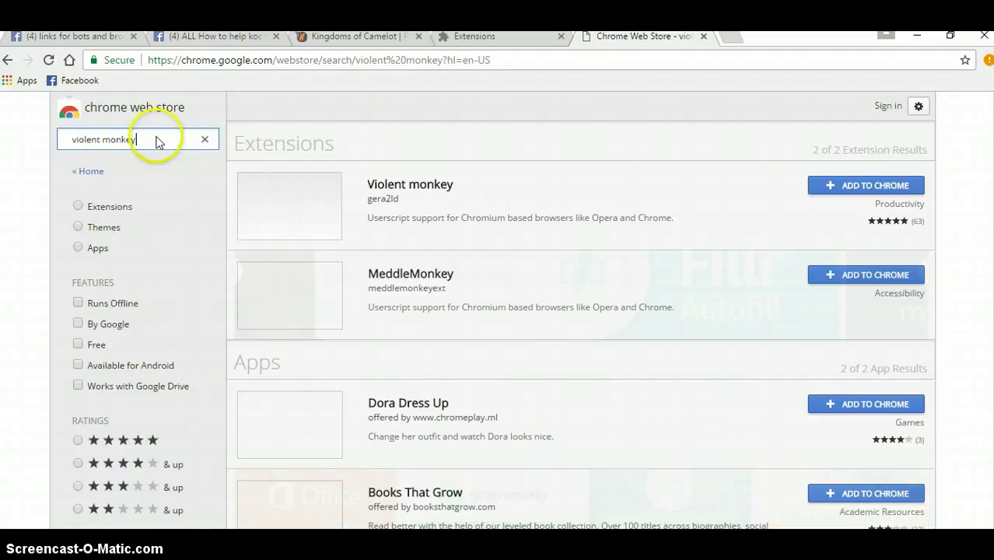
click(856, 186)
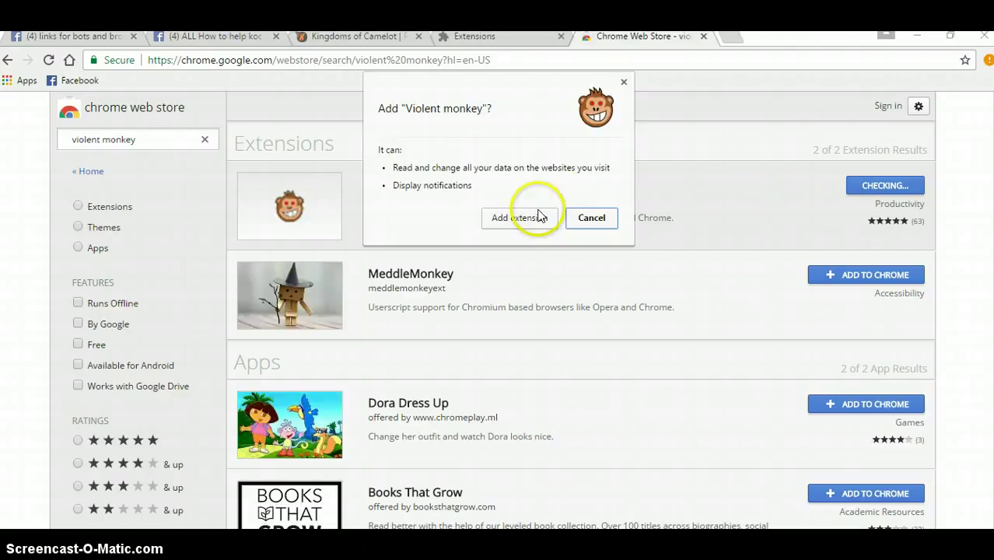
click(510, 220)
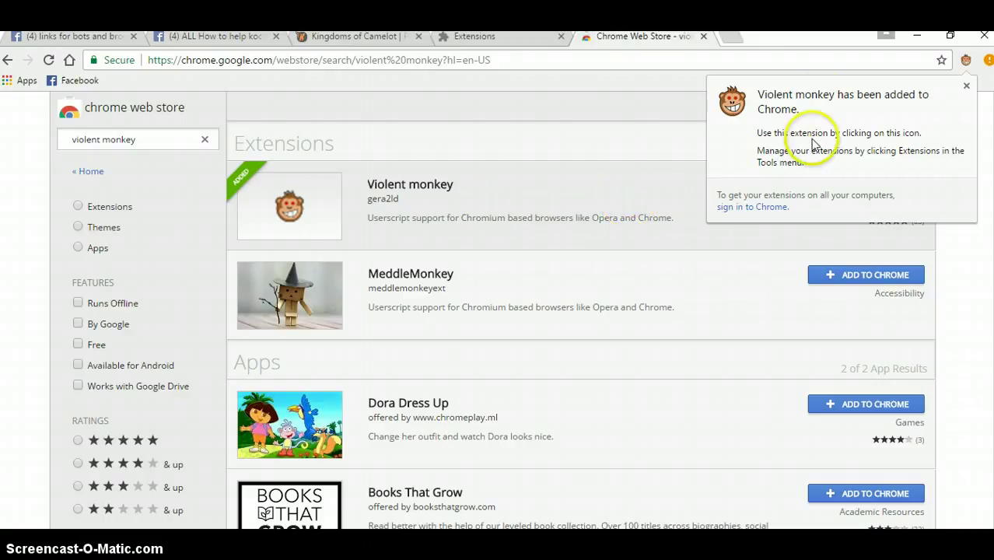
click(966, 87)
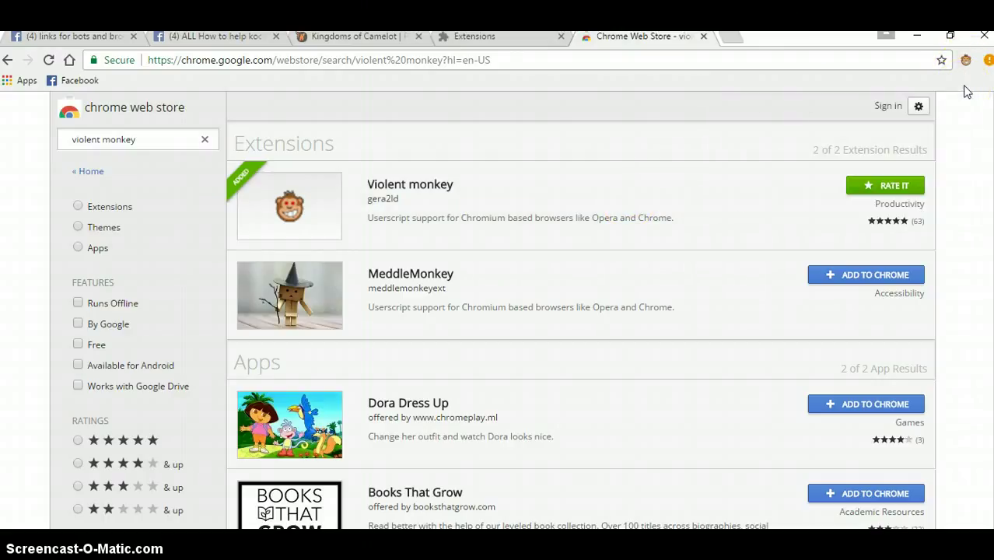
click(228, 39)
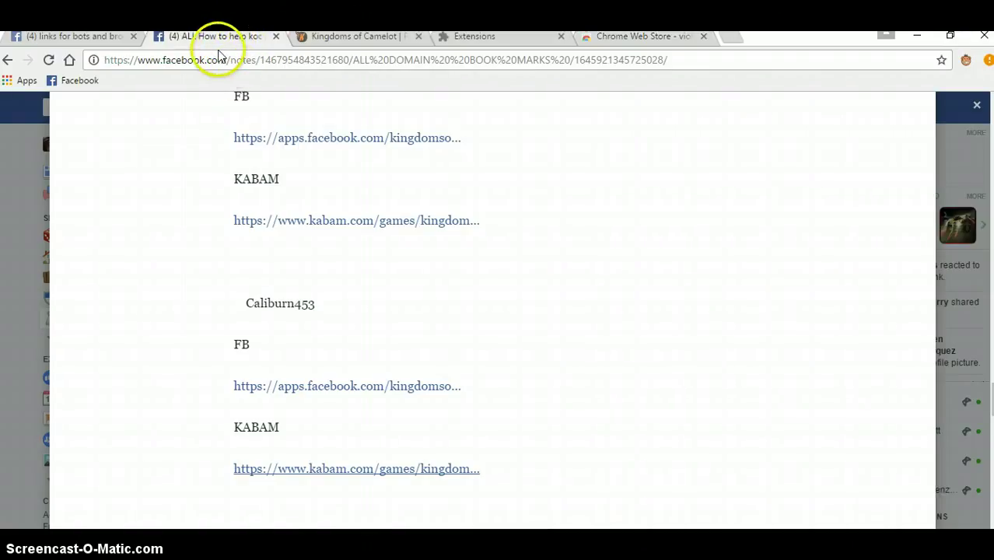
click(113, 37)
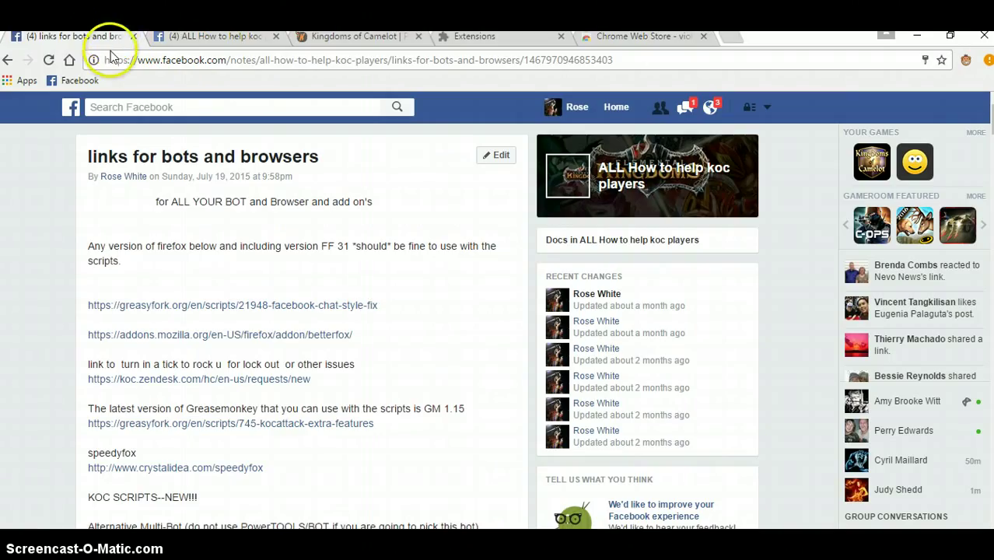
scroll(185, 280, down, 1)
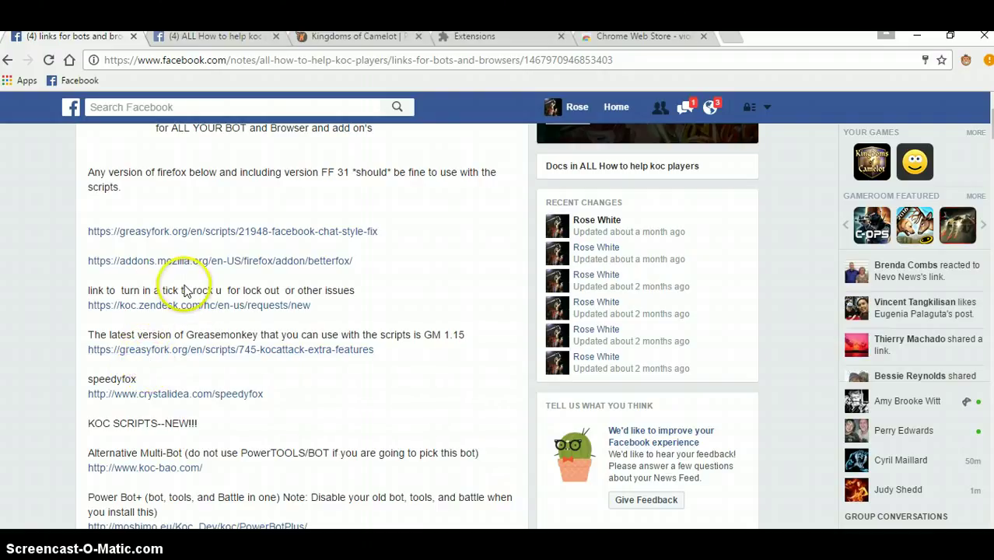
scroll(206, 288, up, 1)
scroll(200, 281, down, 3)
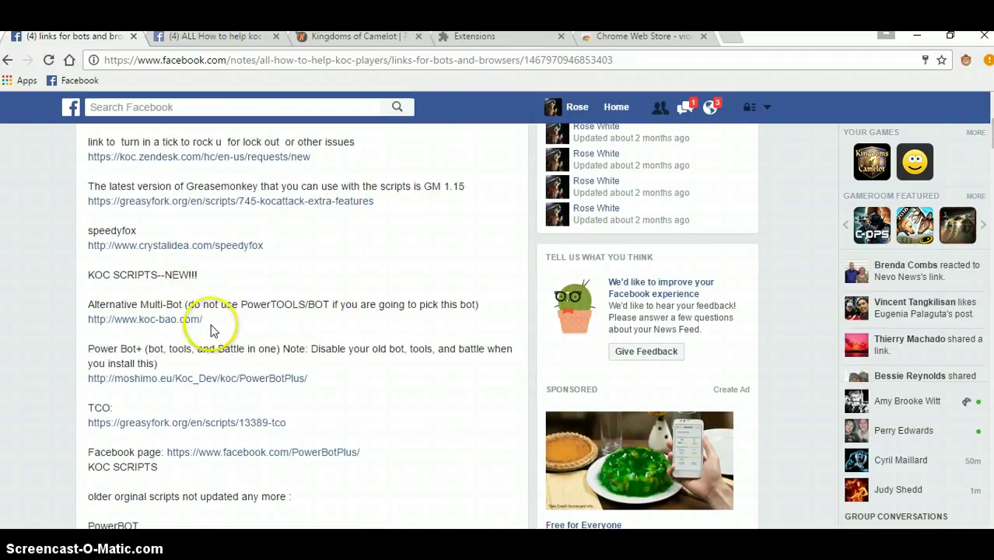
drag(211, 329, 91, 326)
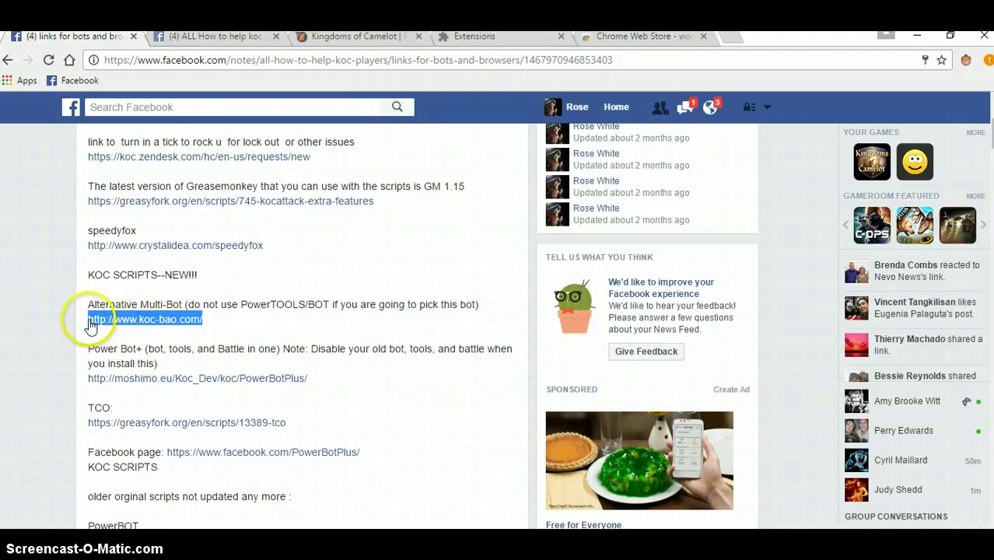
right_click(109, 321)
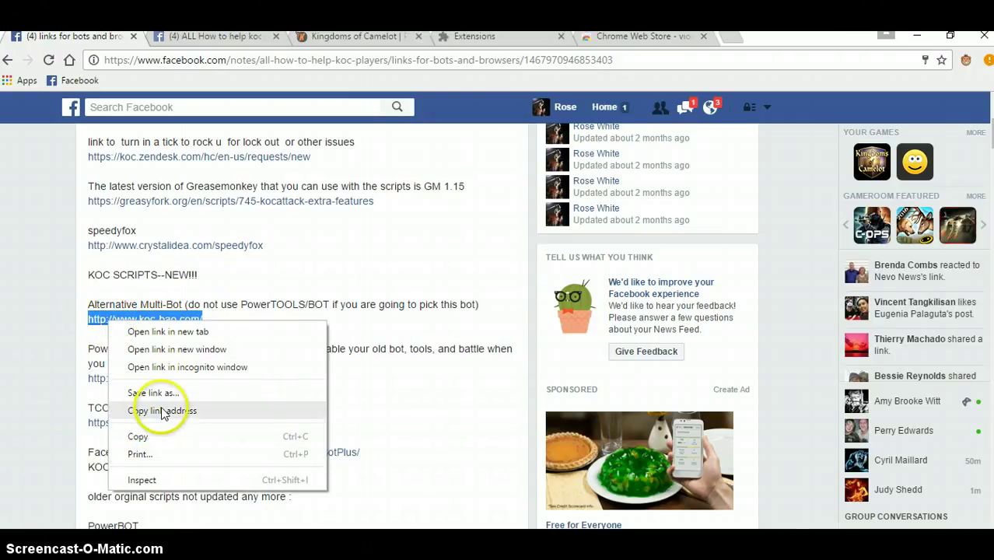
click(138, 436)
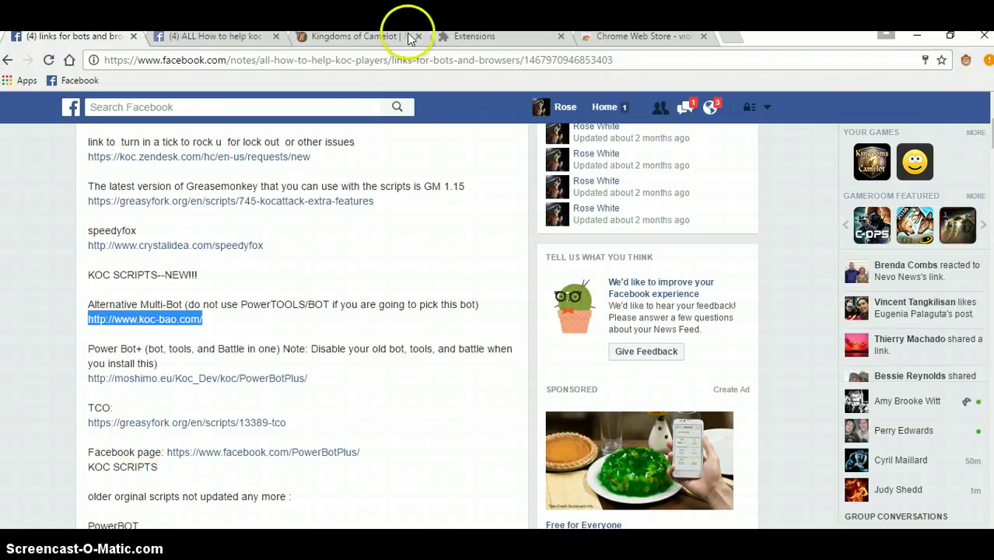
- Close the Web Store tab and load koc-bao.com from the copied link in a new tab
click(705, 38)
click(585, 38)
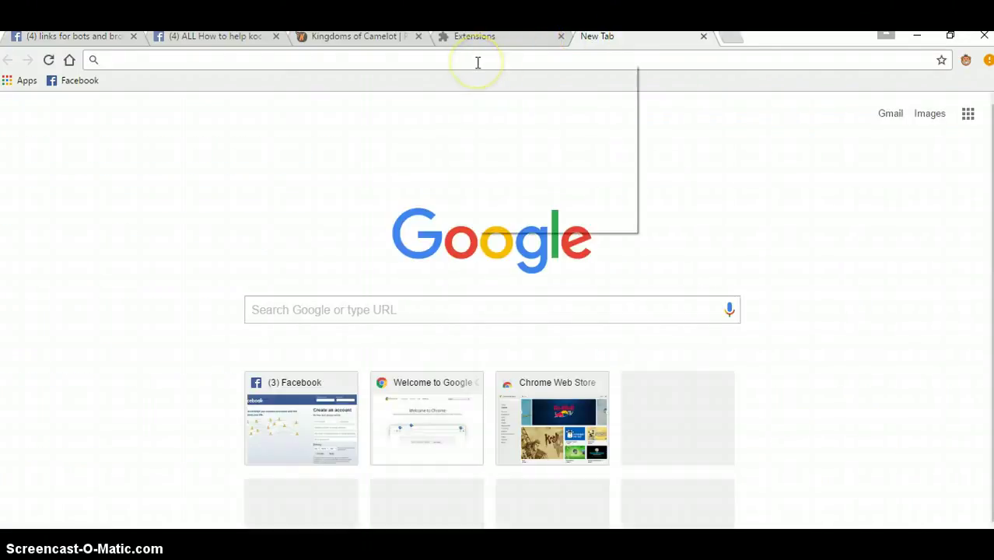
click(510, 153)
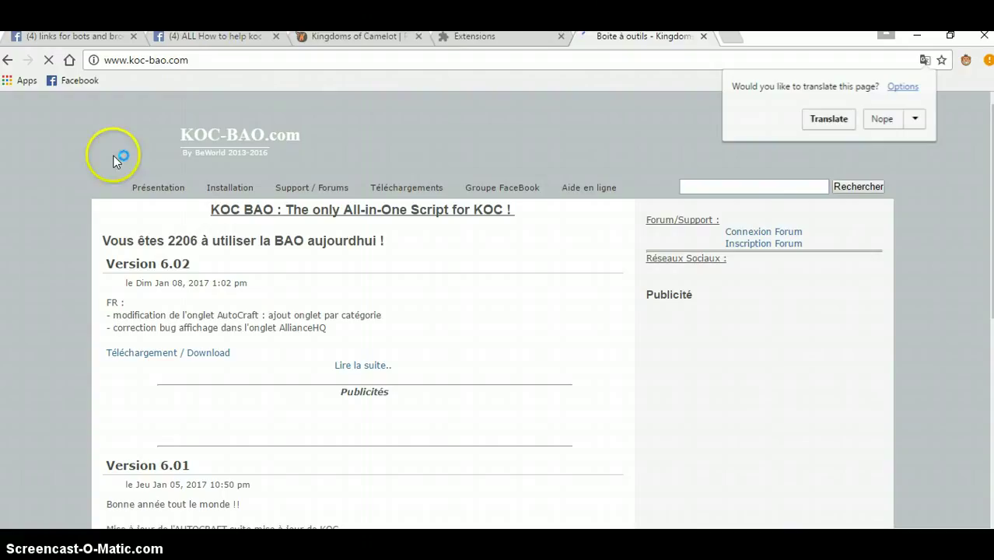
- Download the KOC BAO version 6.02 script from its download page
scroll(324, 354, down, 2)
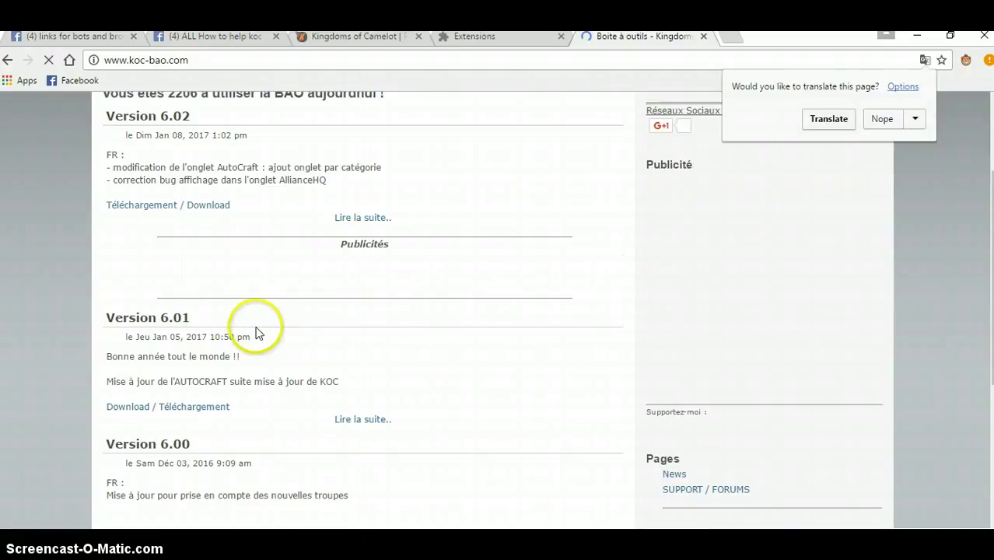
click(190, 206)
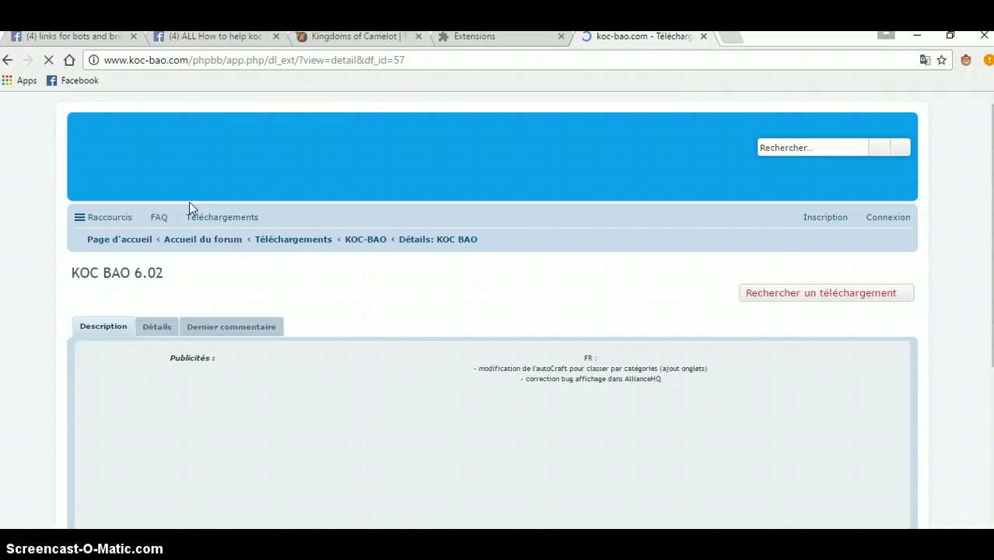
scroll(457, 349, down, 8)
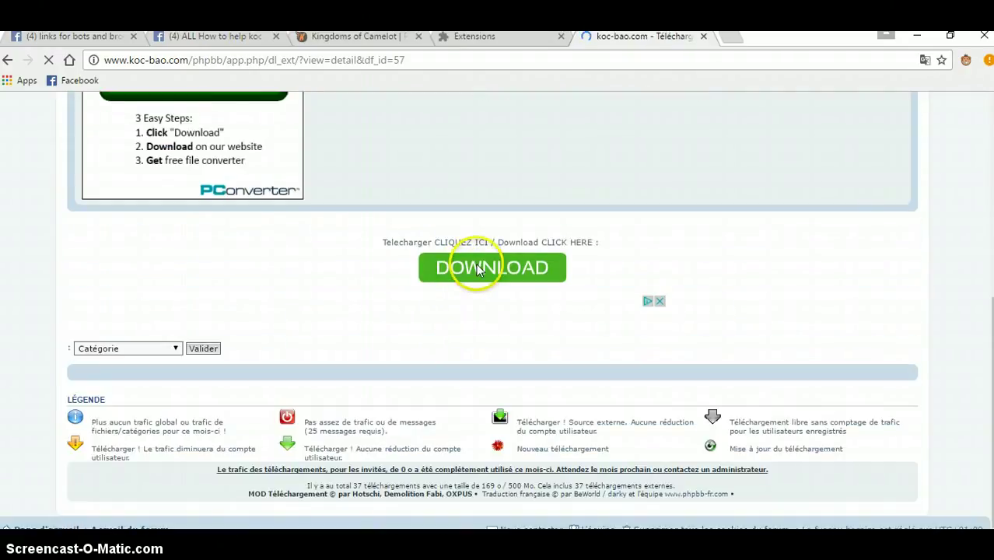
click(474, 272)
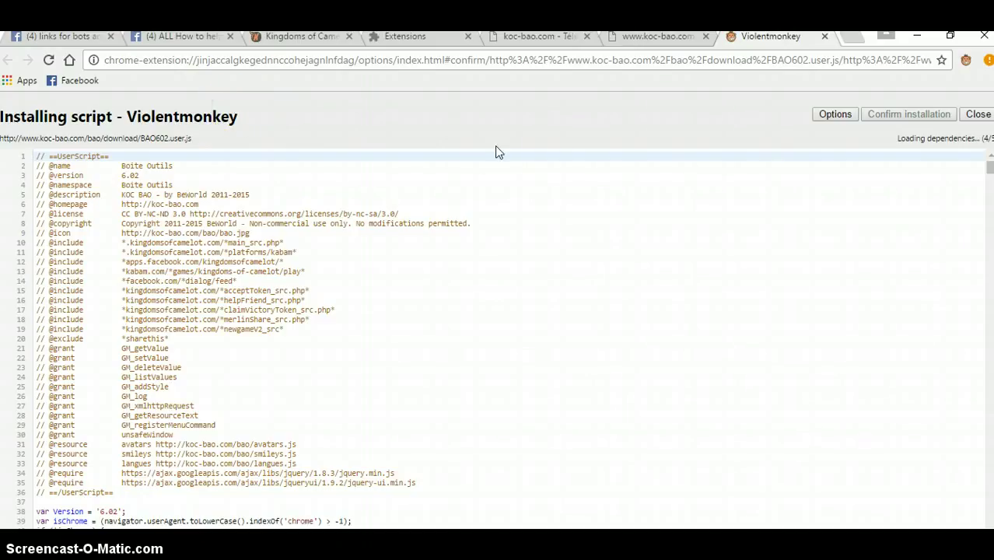
- Install KOC BAO 6.02 with 'Close after installation' ticked, then close the leftover koc-bao tab
click(834, 117)
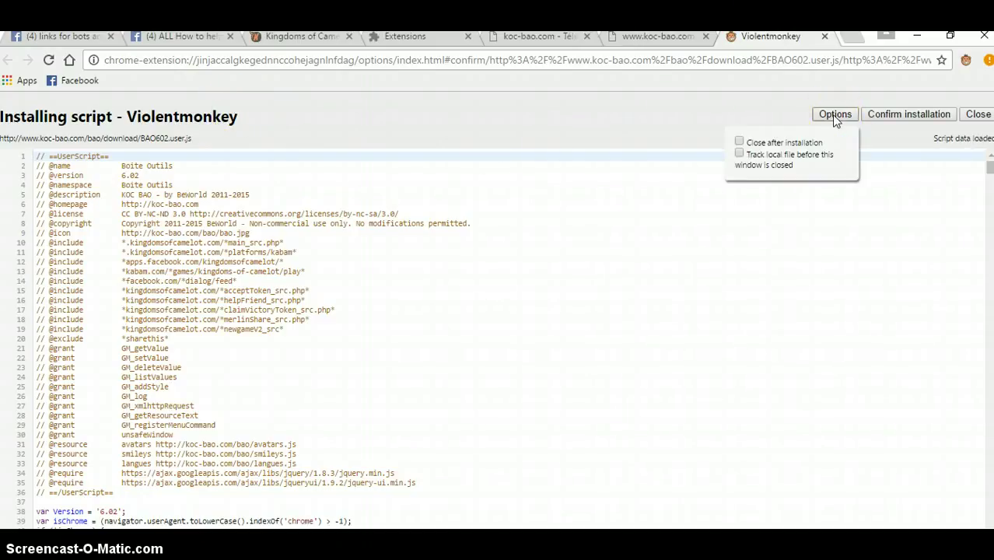
click(740, 143)
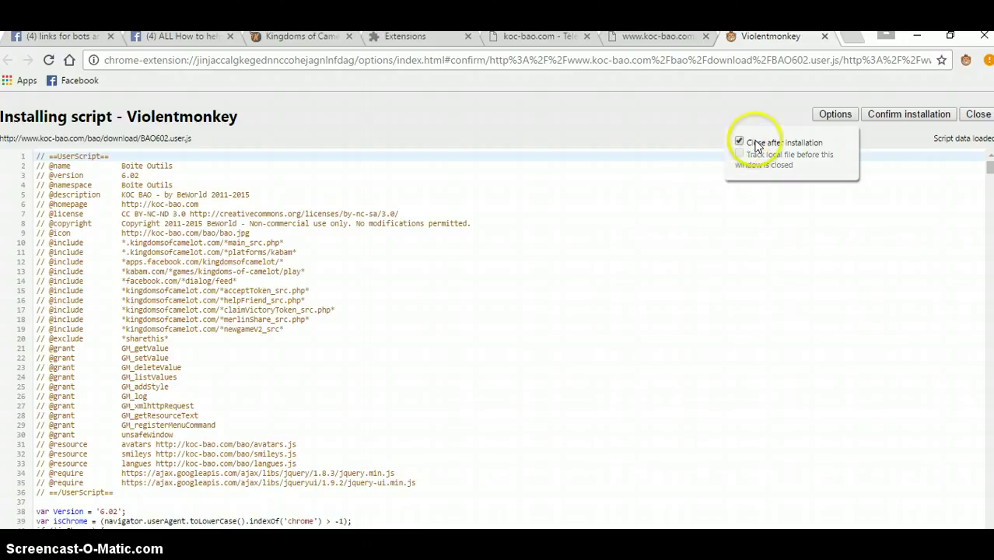
click(906, 118)
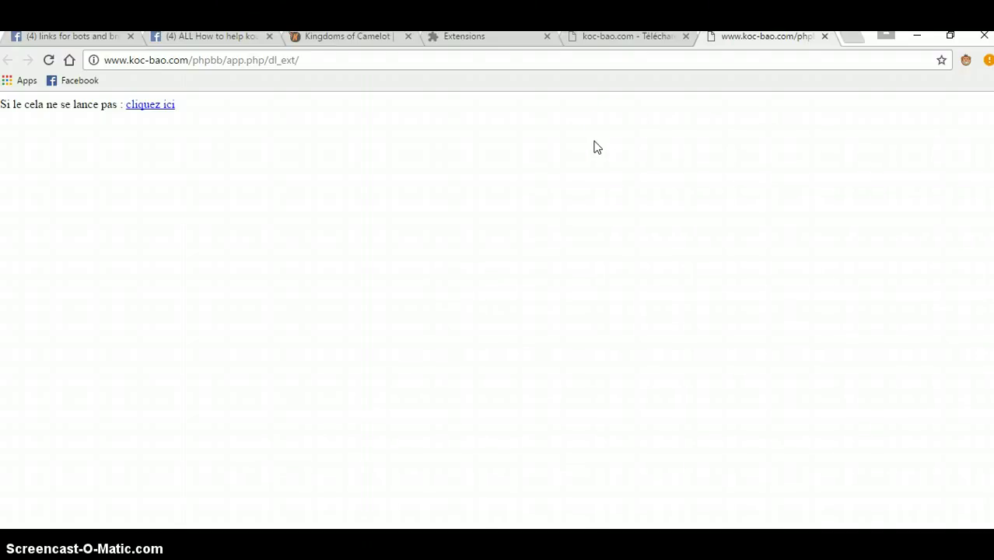
click(826, 37)
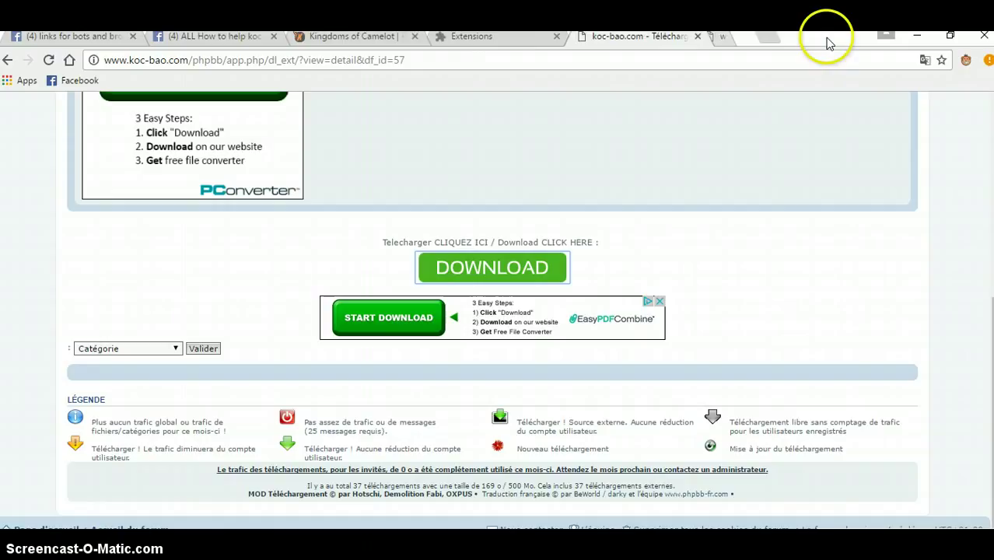
- Close the koc-bao tab and copy the PowerBot+ link (moshimo.eu/Koc_Dev/koc/PowerBotPlus/) from the Facebook note
click(703, 36)
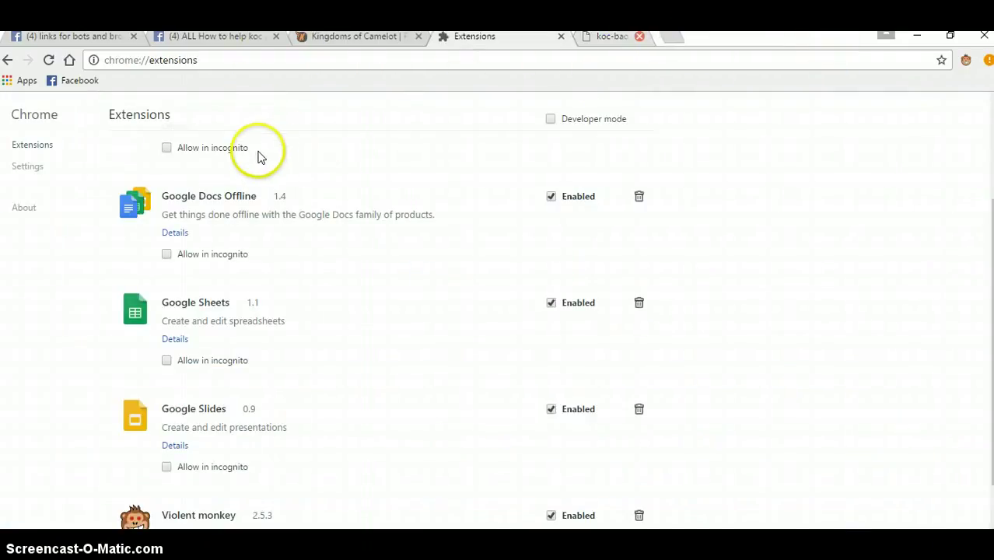
click(84, 41)
scroll(210, 278, down, 2)
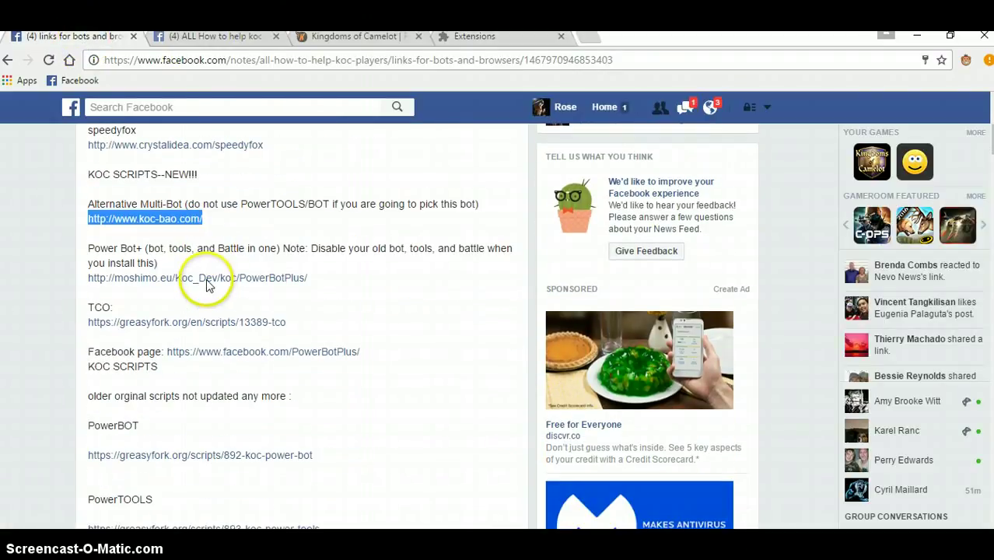
click(307, 230)
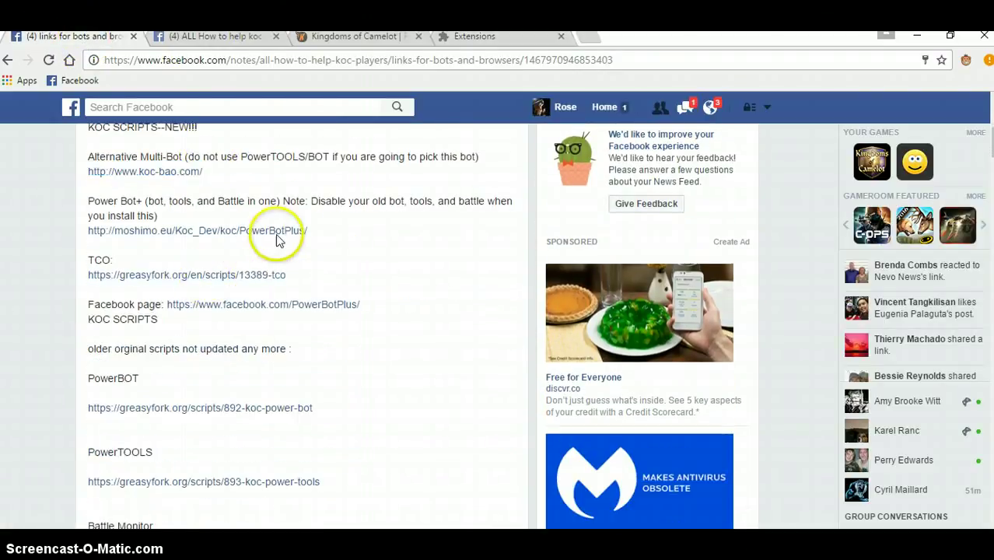
drag(134, 241, 91, 235)
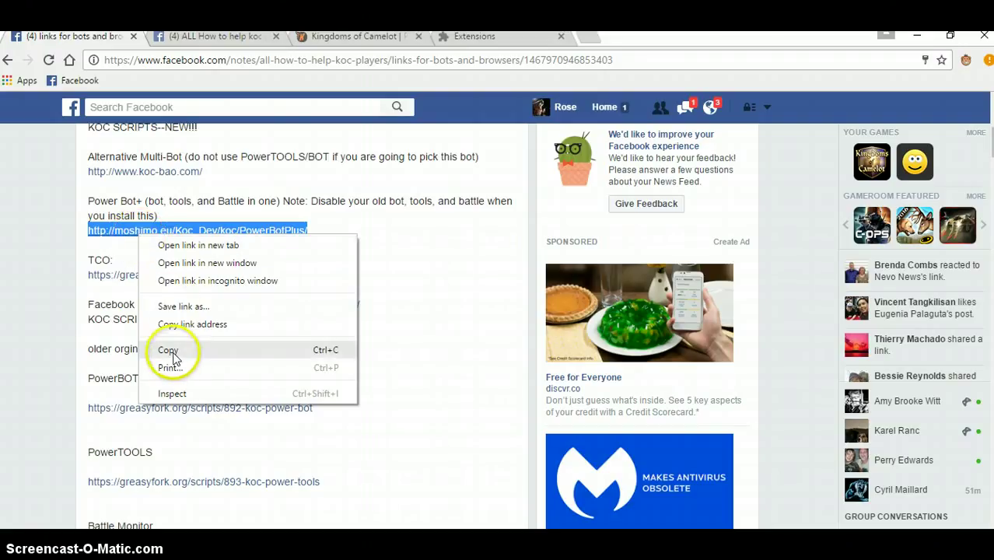
click(170, 351)
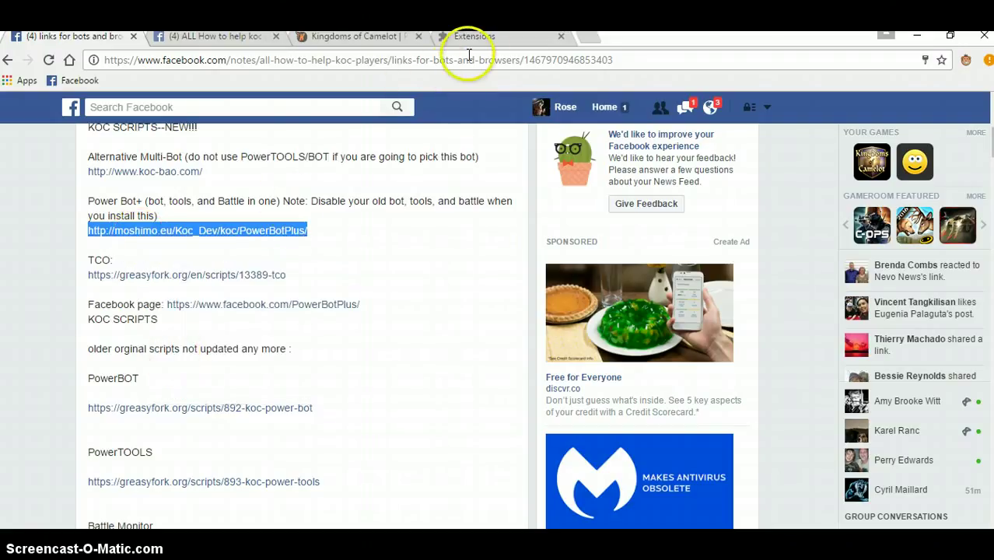
- Close the Extensions tab, load the copied PowerBot+ link in a new tab, and download the latest PowerBot+
click(587, 41)
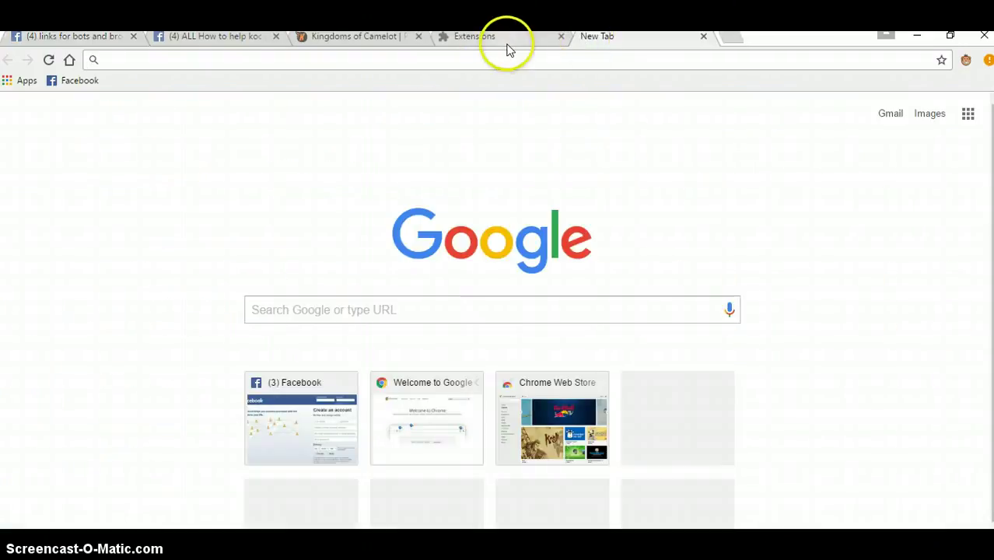
click(512, 36)
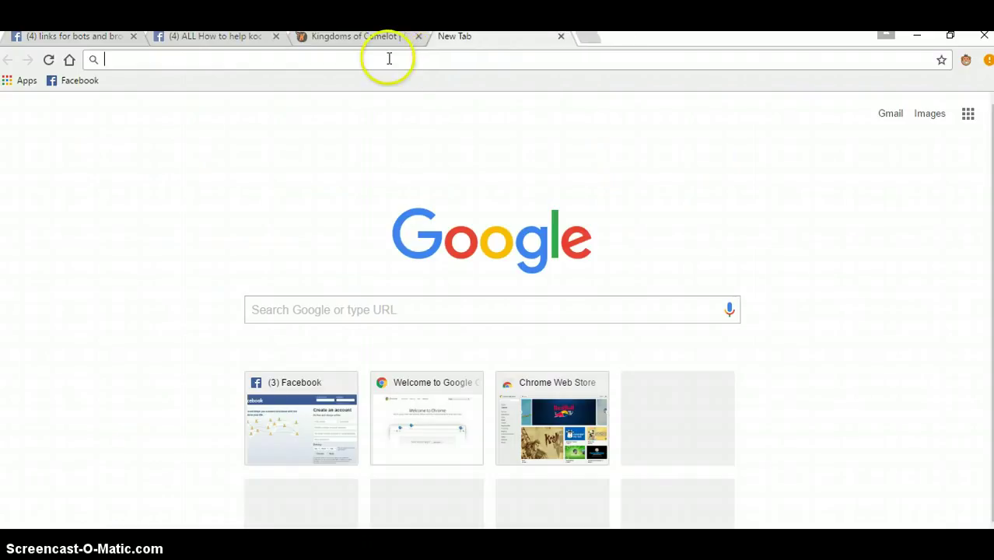
right_click(280, 59)
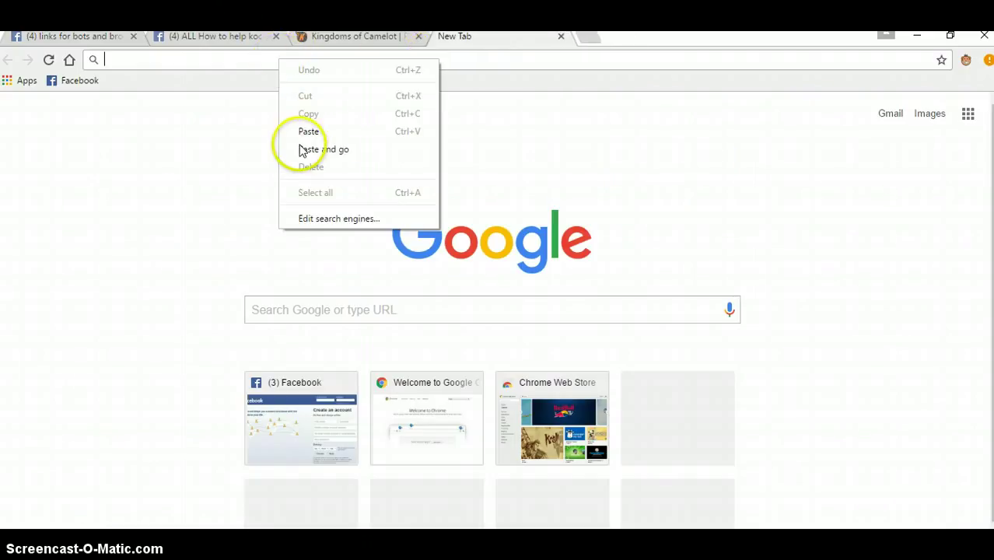
click(309, 147)
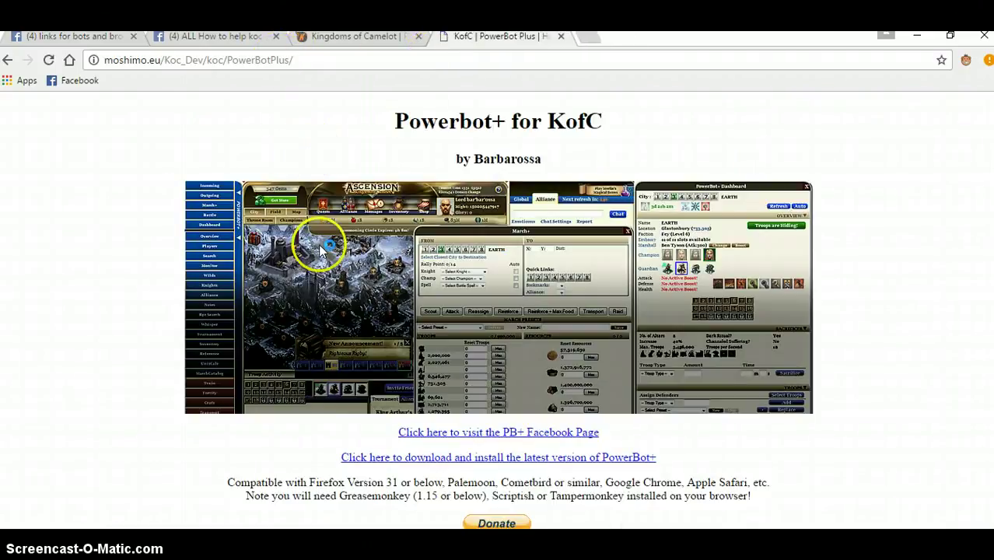
click(467, 461)
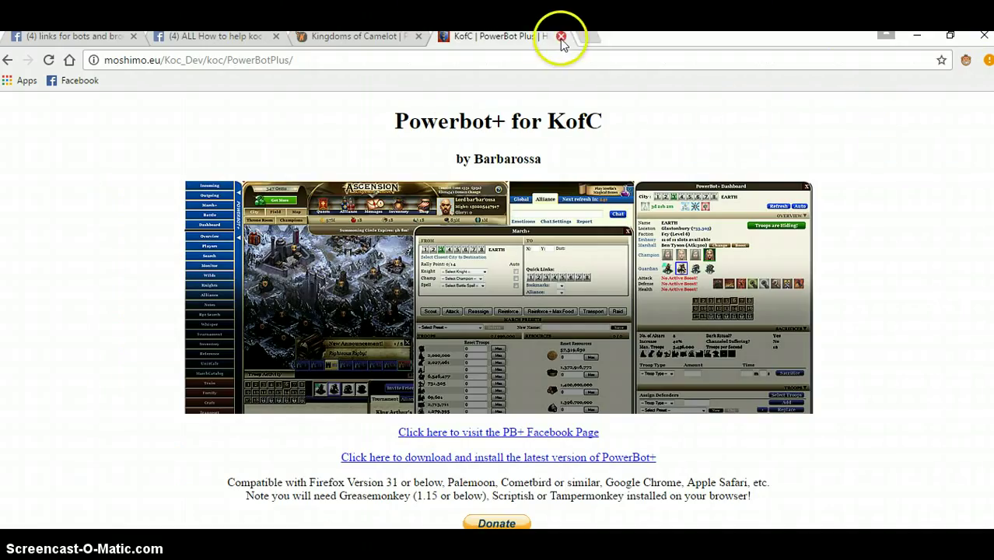
- Close the PowerBot+ tab and copy the greasyfork TCO link from the Facebook bots note
click(561, 36)
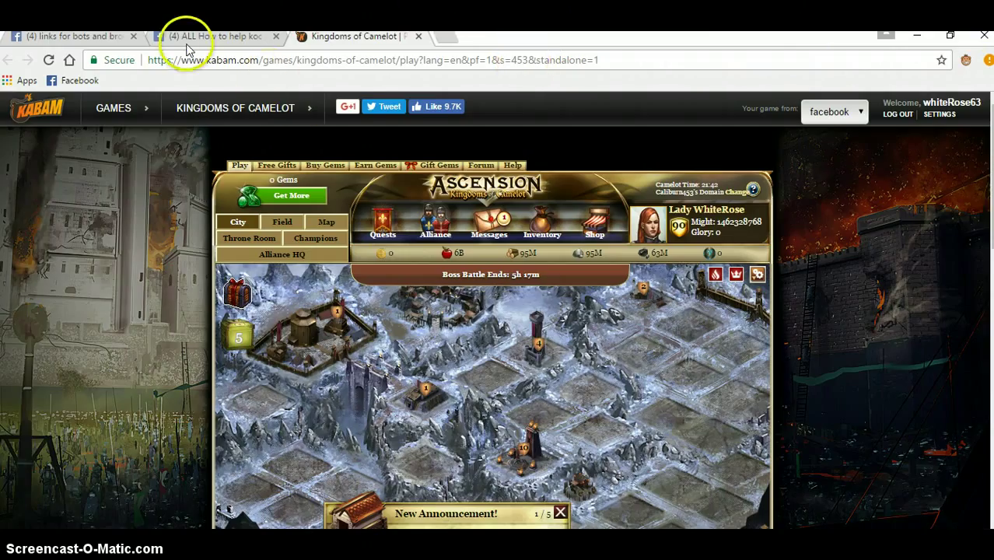
click(92, 39)
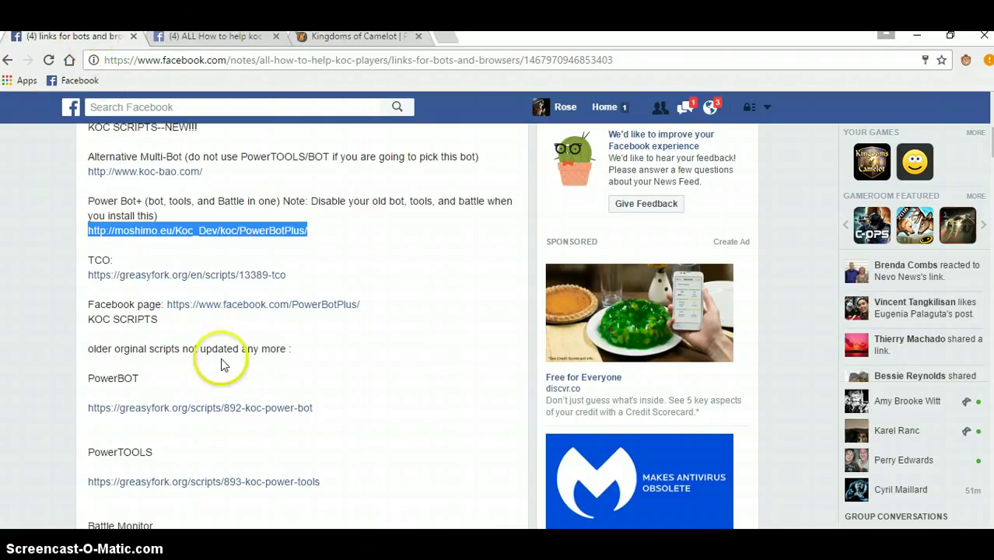
scroll(221, 362, down, 2)
scroll(221, 363, down, 1)
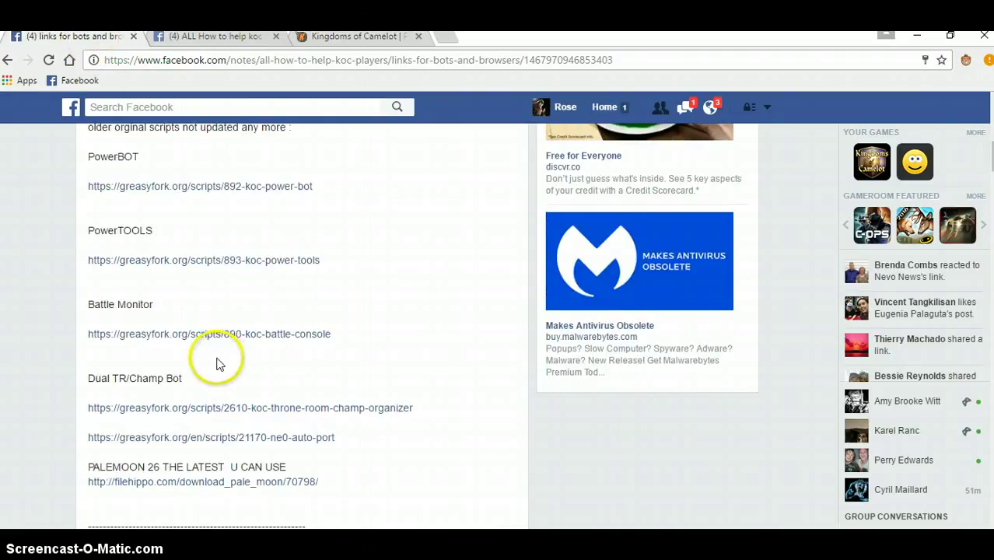
scroll(206, 314, down, 1)
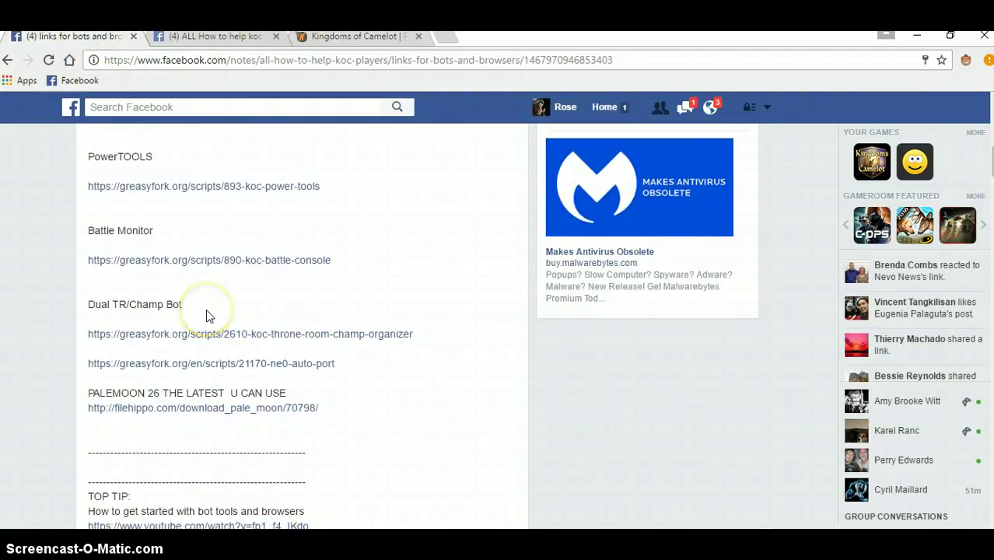
scroll(206, 311, up, 2)
scroll(204, 307, up, 2)
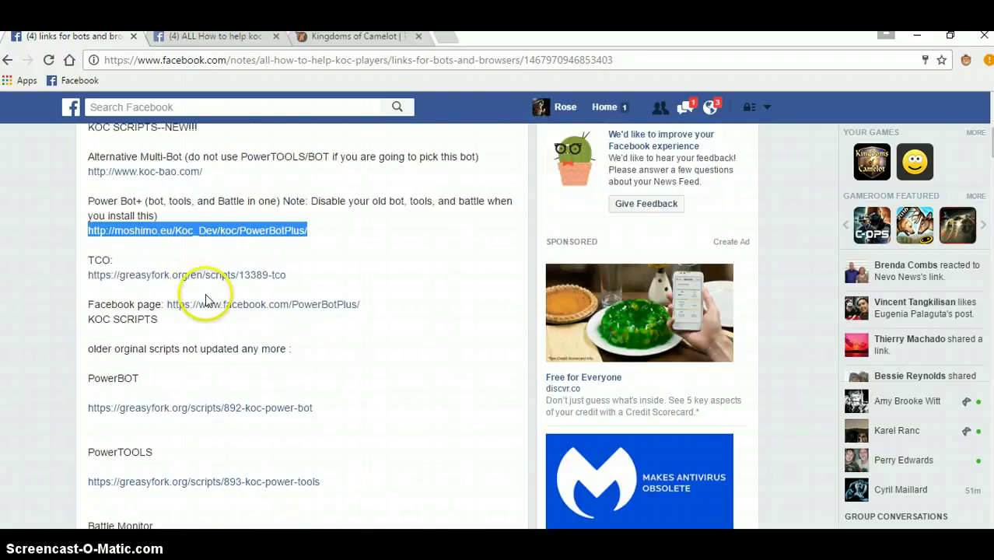
click(295, 284)
double_click(277, 275)
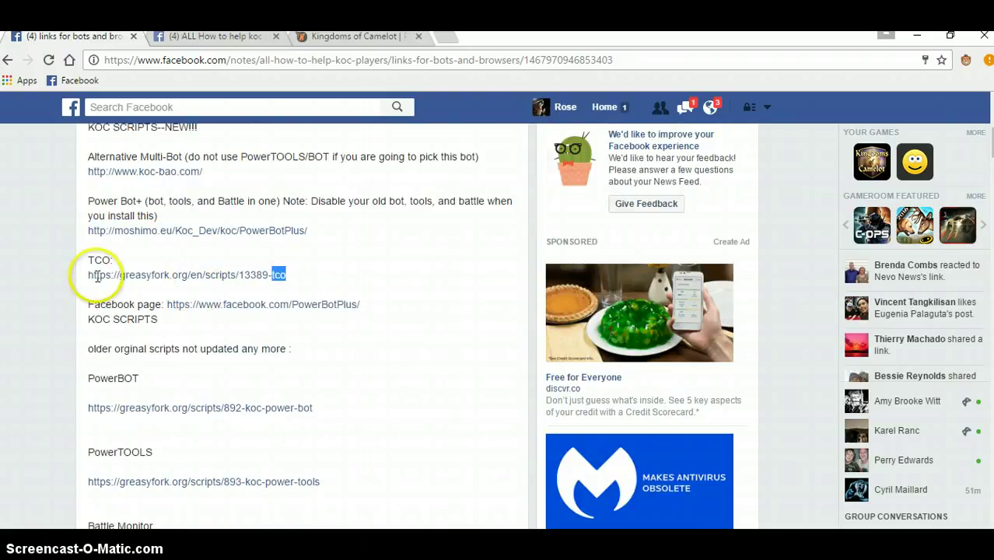
shift+click(86, 278)
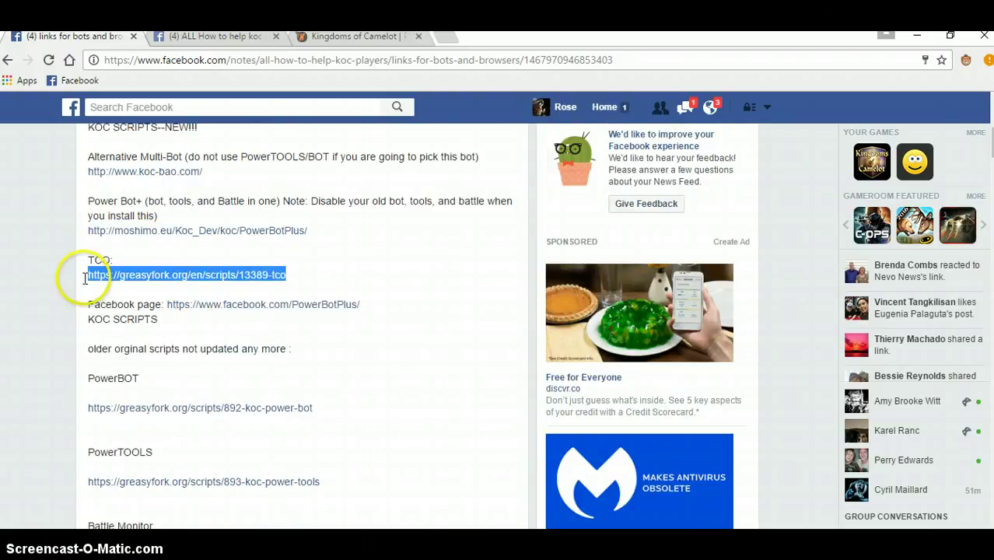
right_click(132, 275)
click(167, 280)
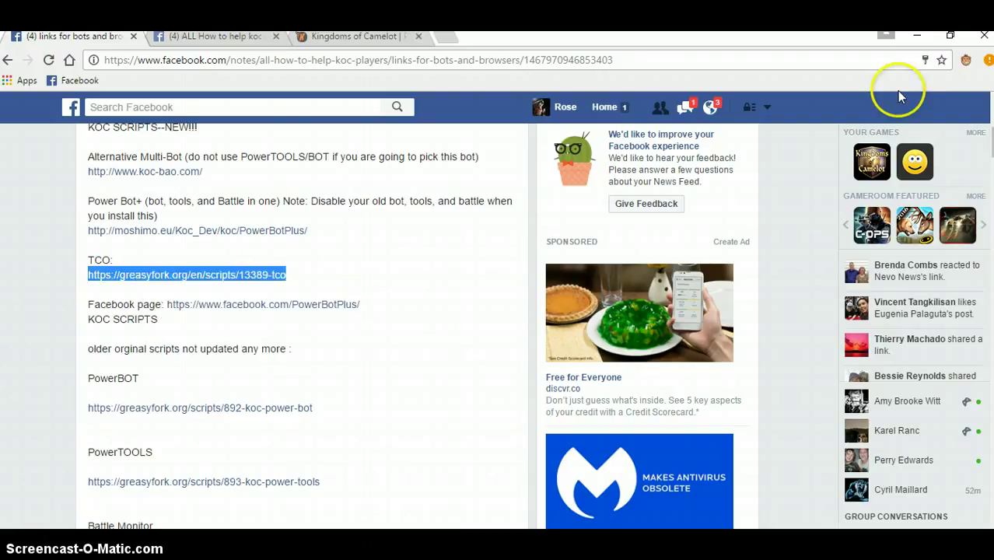
- Load the copied Greasy Fork TCO script page in a new tab
click(446, 40)
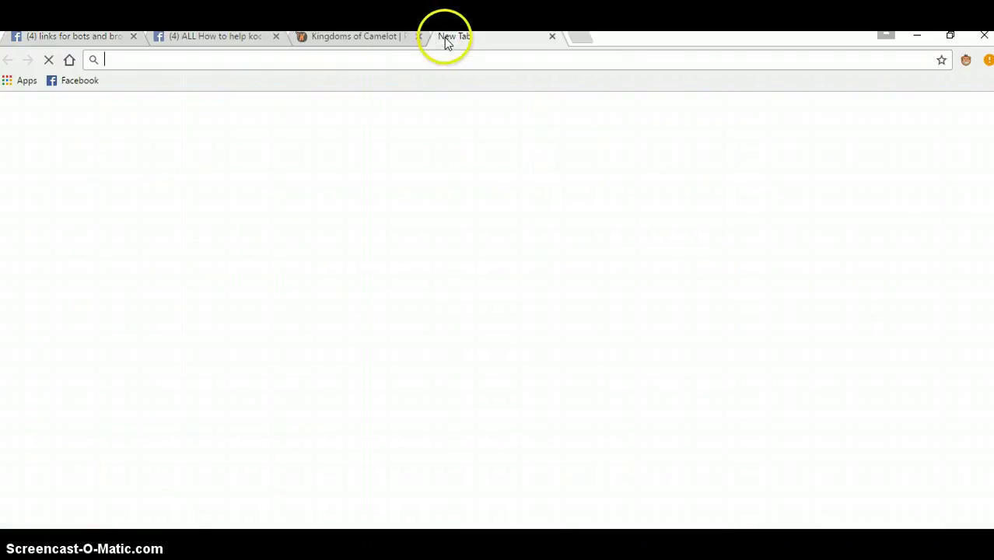
right_click(231, 64)
click(266, 161)
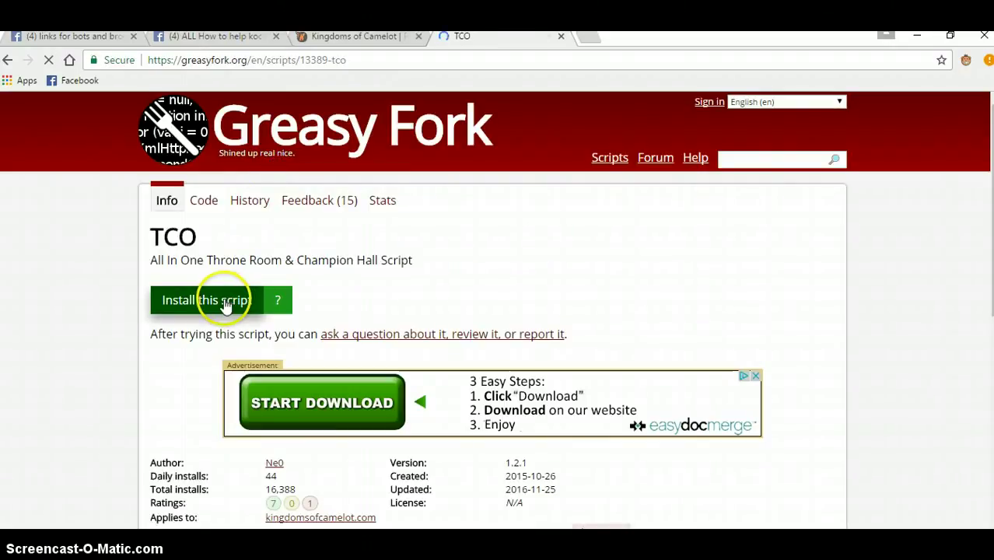
- Install TCO 1.2.1 into Violentmonkey, confirming the installation, and close its tab
click(224, 304)
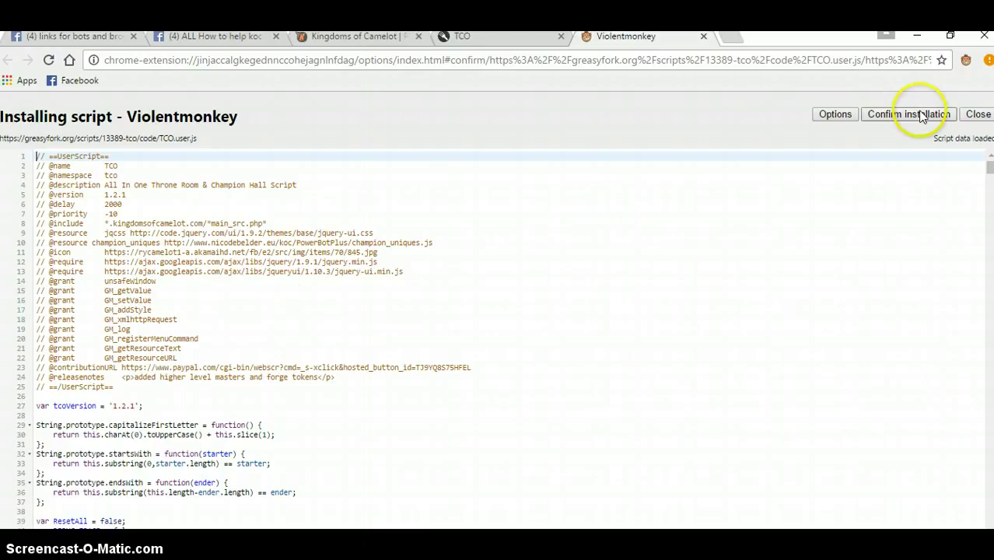
click(922, 115)
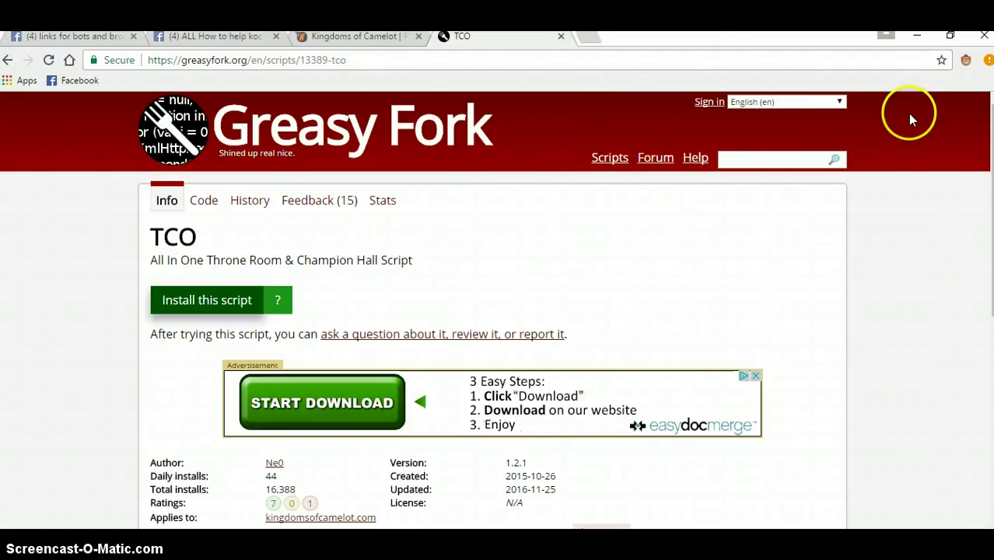
click(203, 311)
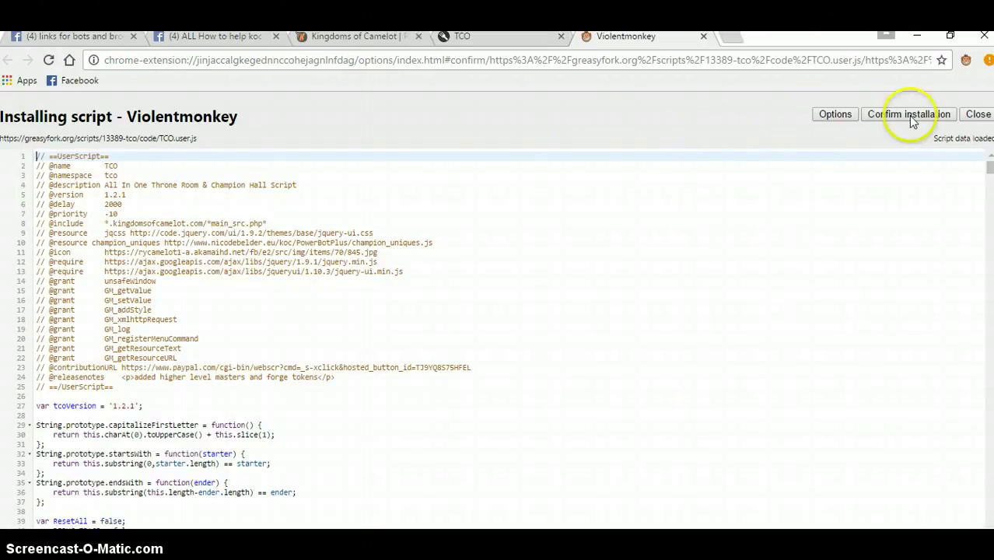
click(909, 117)
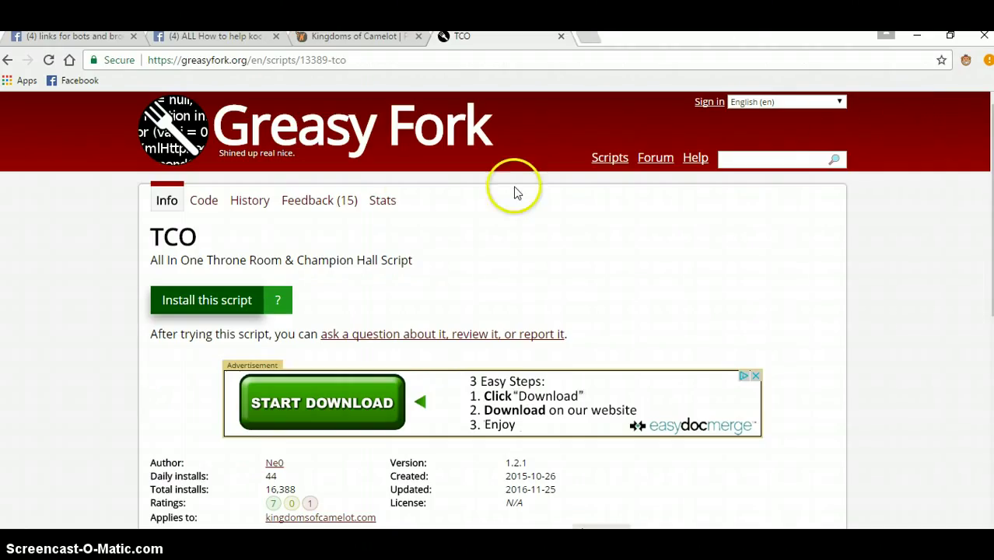
click(561, 36)
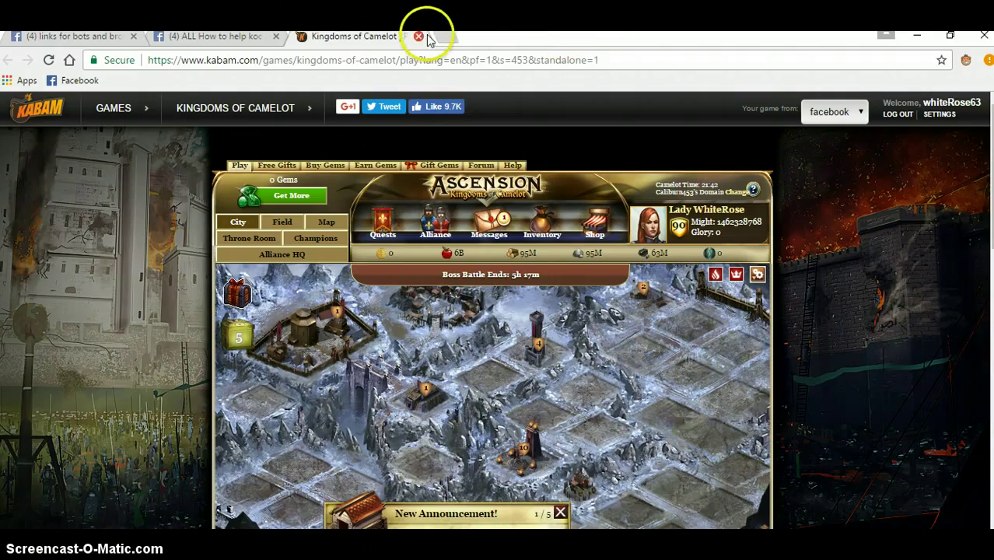
- Check Violentmonkey's installed scripts list and v2.5.3 About page, then close the manager tab
click(966, 62)
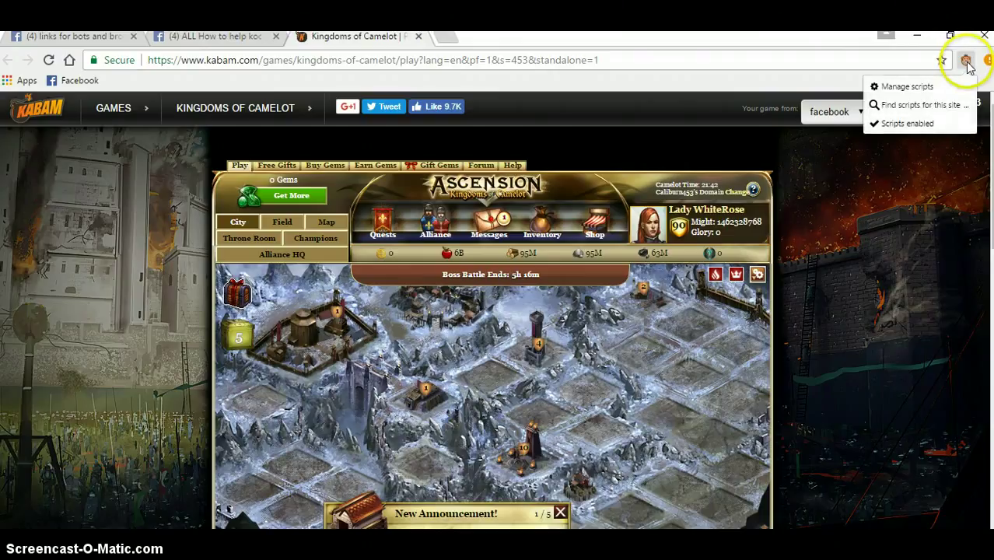
click(927, 90)
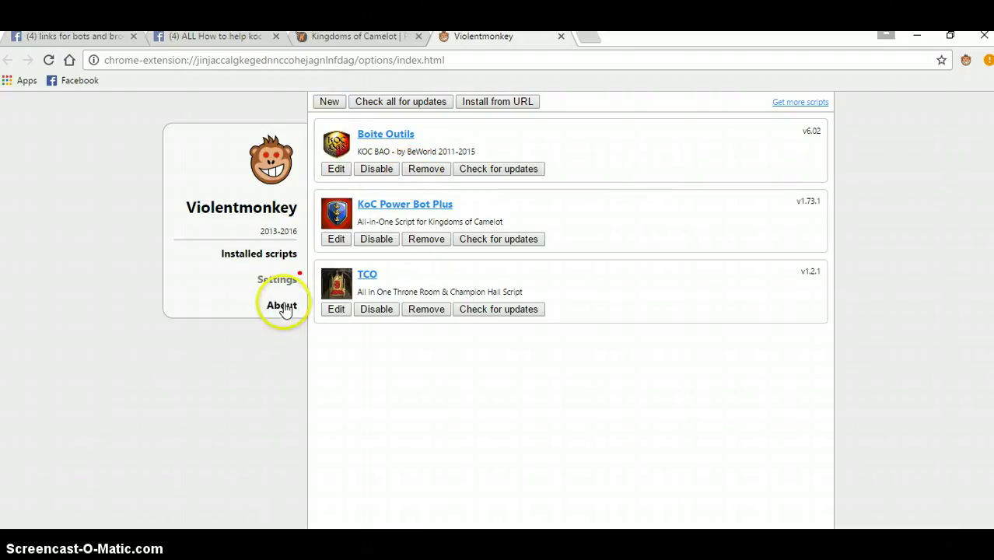
click(272, 261)
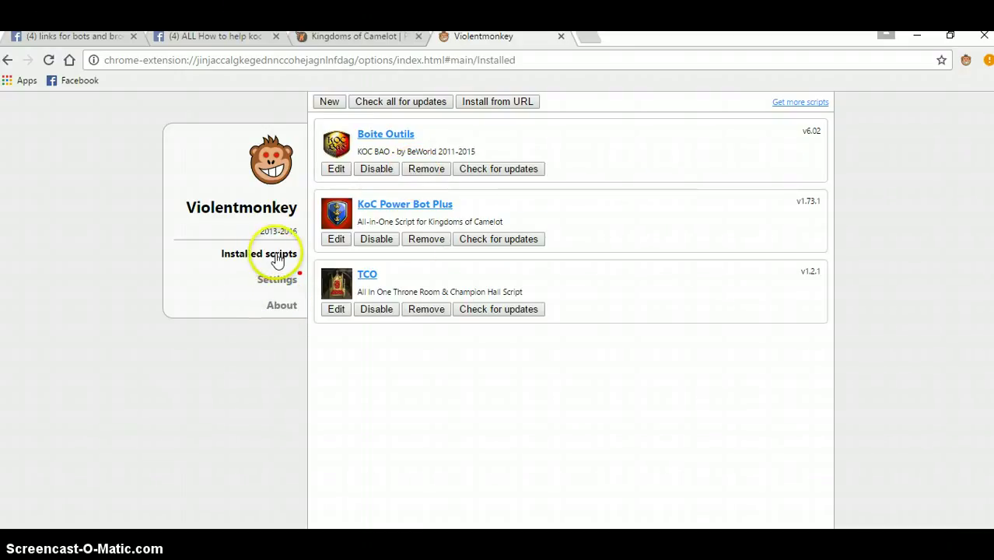
click(282, 307)
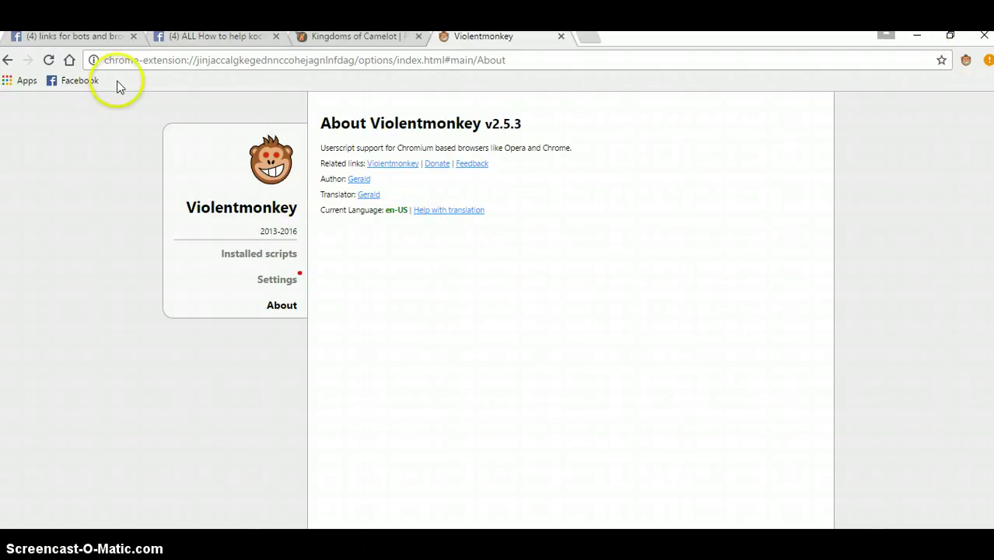
click(560, 37)
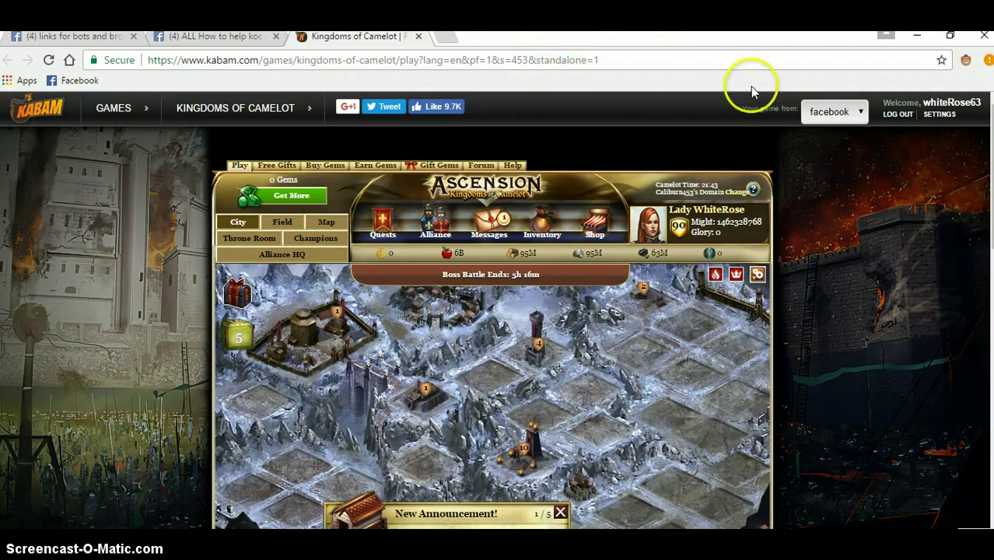
- Disable only the Boite Outils script in Violentmonkey's script manager, then return to the game tab
click(966, 61)
click(907, 87)
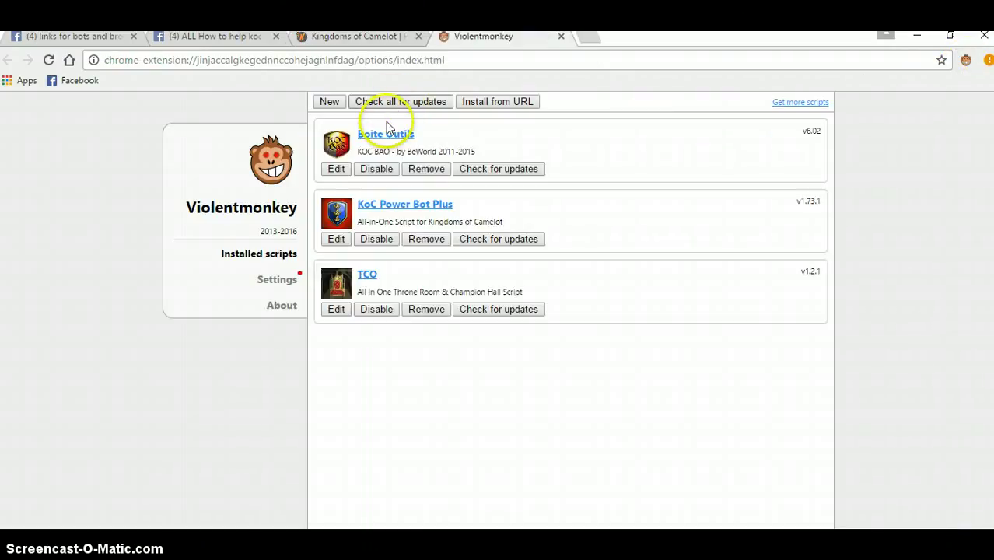
click(377, 170)
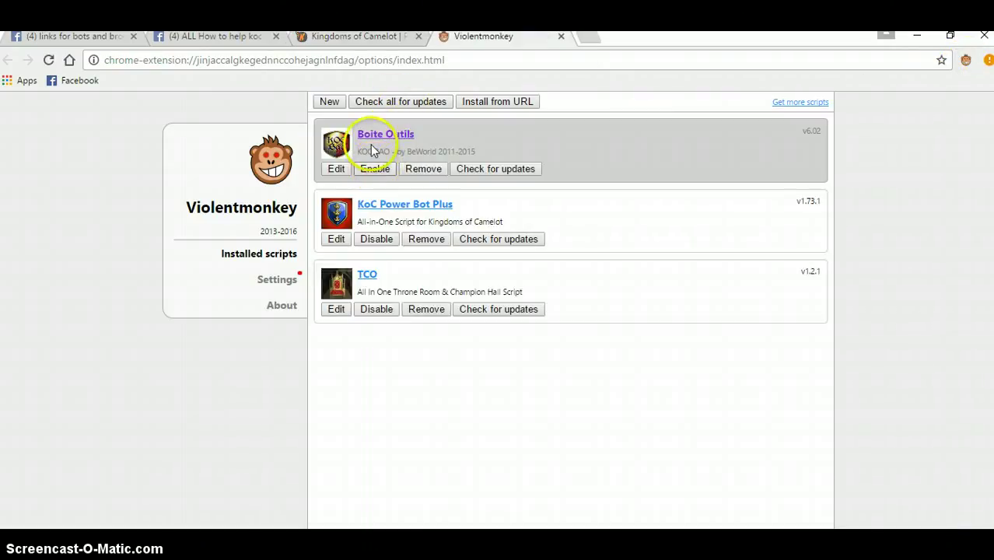
click(561, 37)
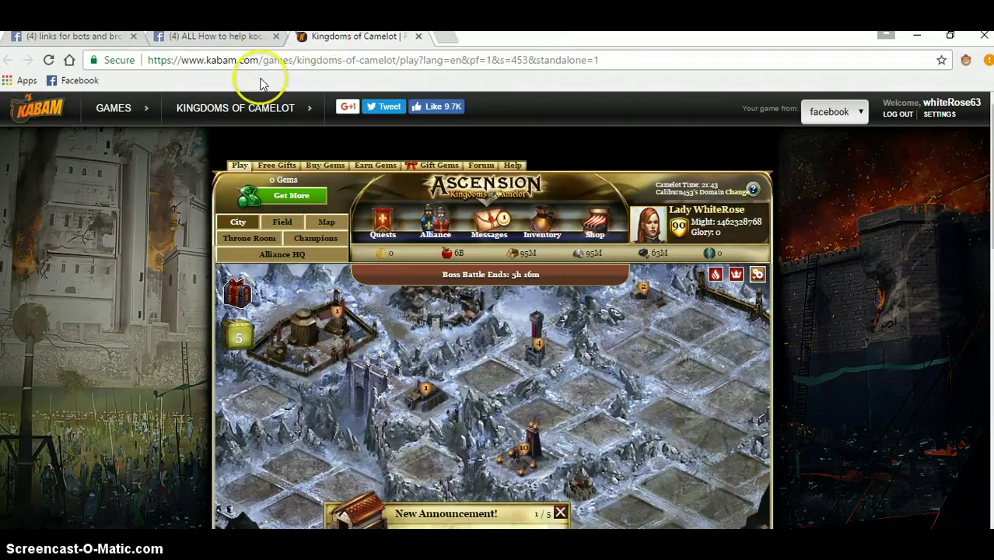
- Re-enter the Caliburn453 domain to reload the game, then close the Merlin's Magical Boxes popup
click(737, 193)
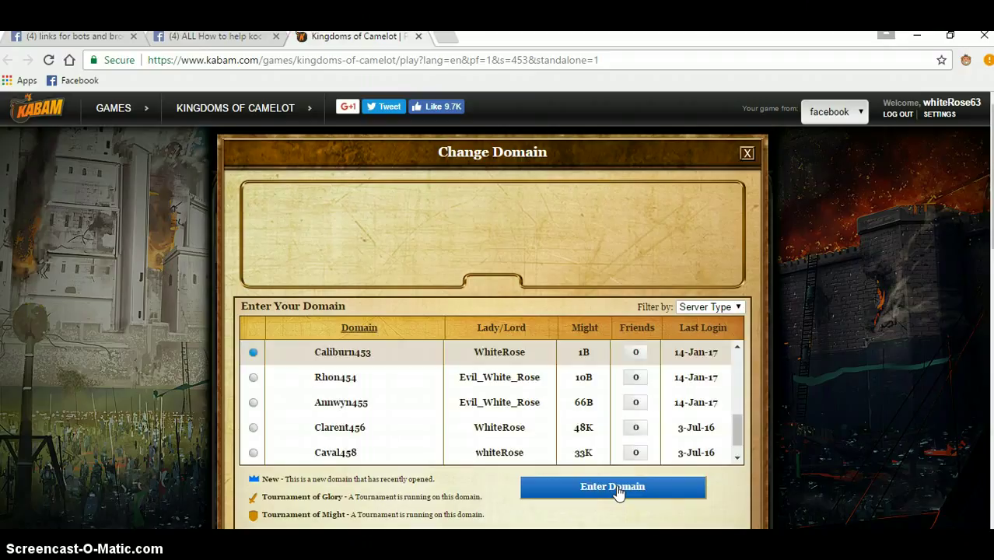
click(618, 490)
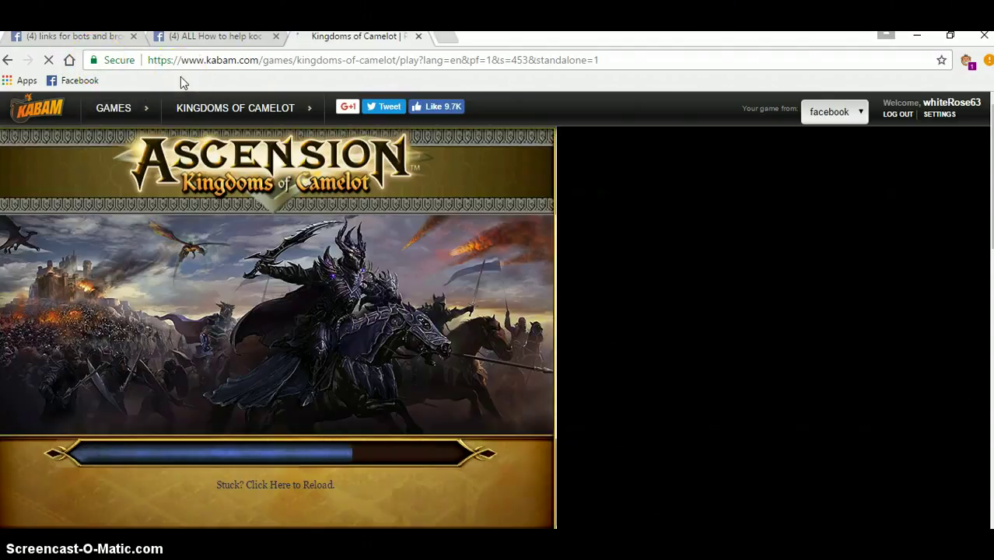
click(962, 74)
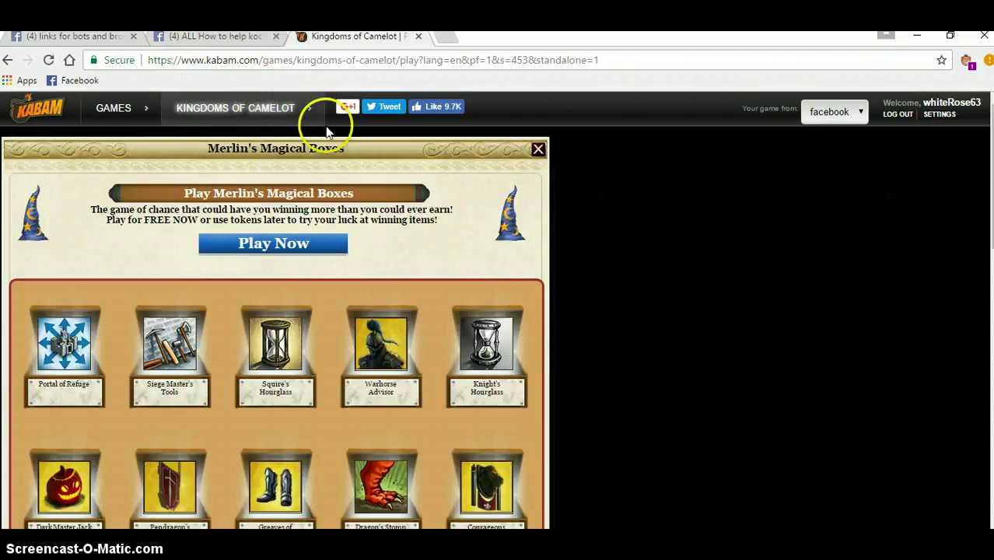
click(538, 150)
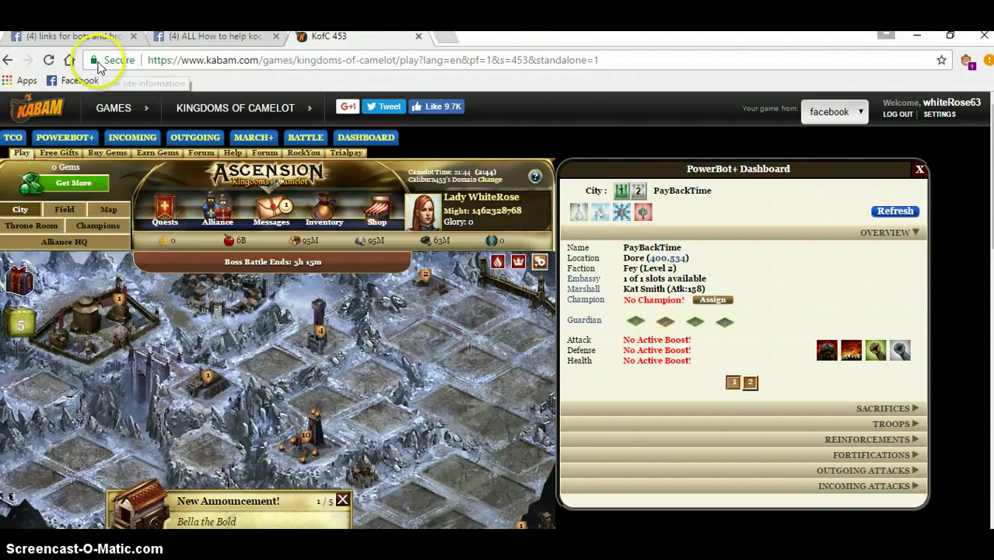
- Bookmark the game page as KofC 453 on the bookmarks bar and reload the game from it
drag(95, 65, 128, 81)
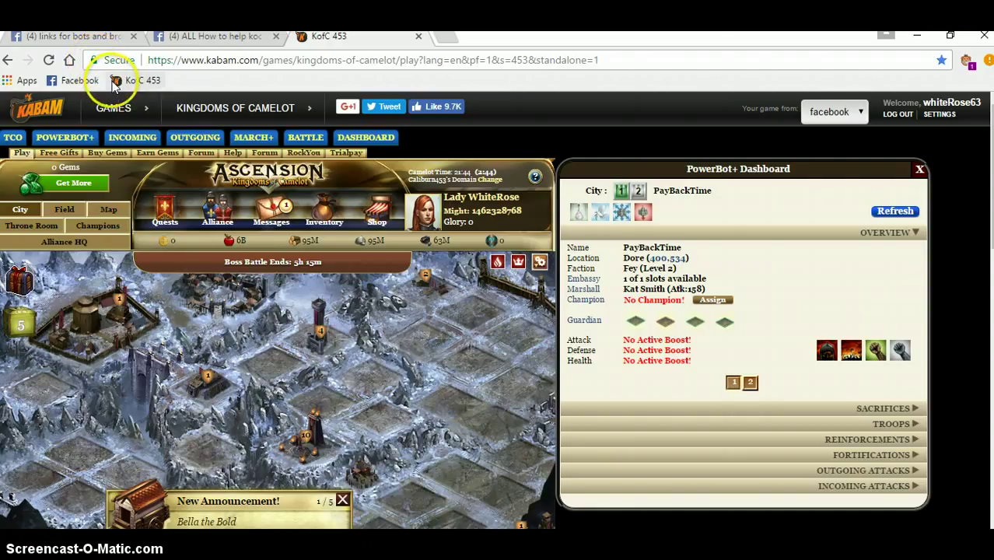
click(138, 80)
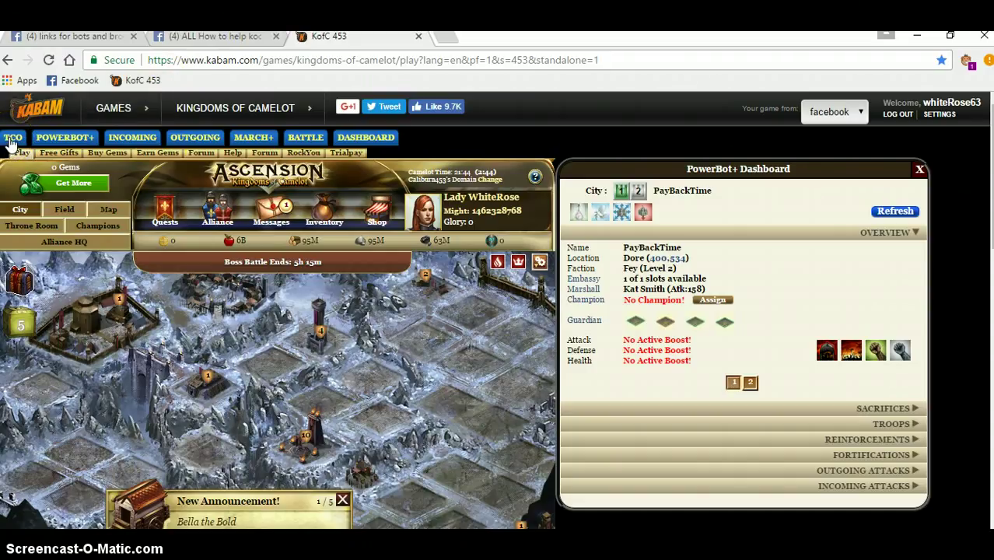
click(142, 81)
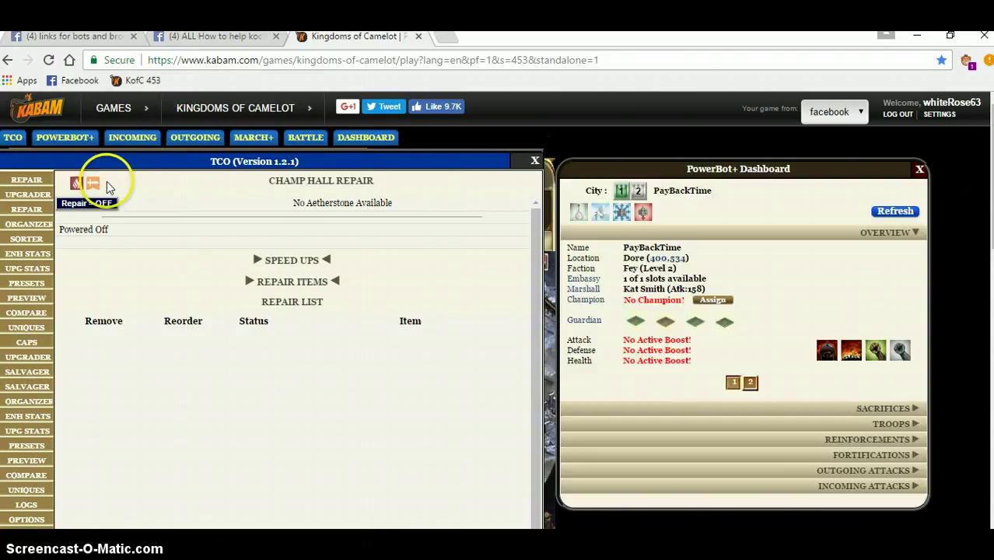
- Close the TCO panel, check the PowerBot+ Settings, then close the PowerBot+ window
click(534, 161)
click(65, 138)
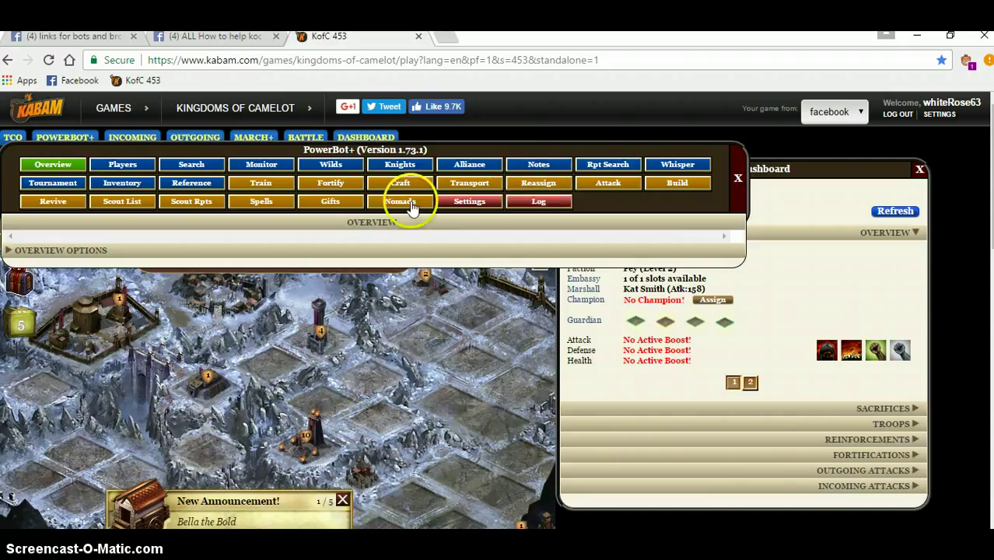
click(470, 204)
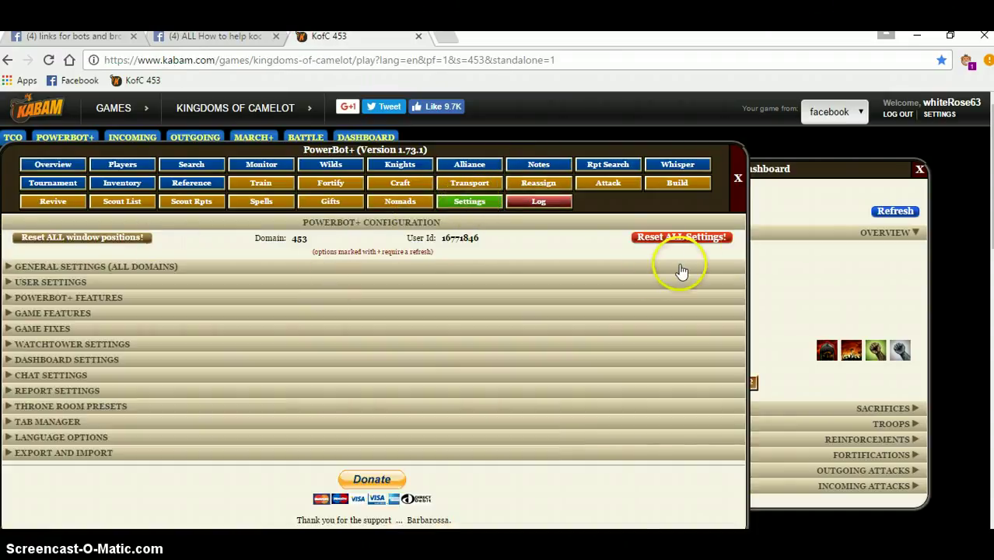
click(738, 180)
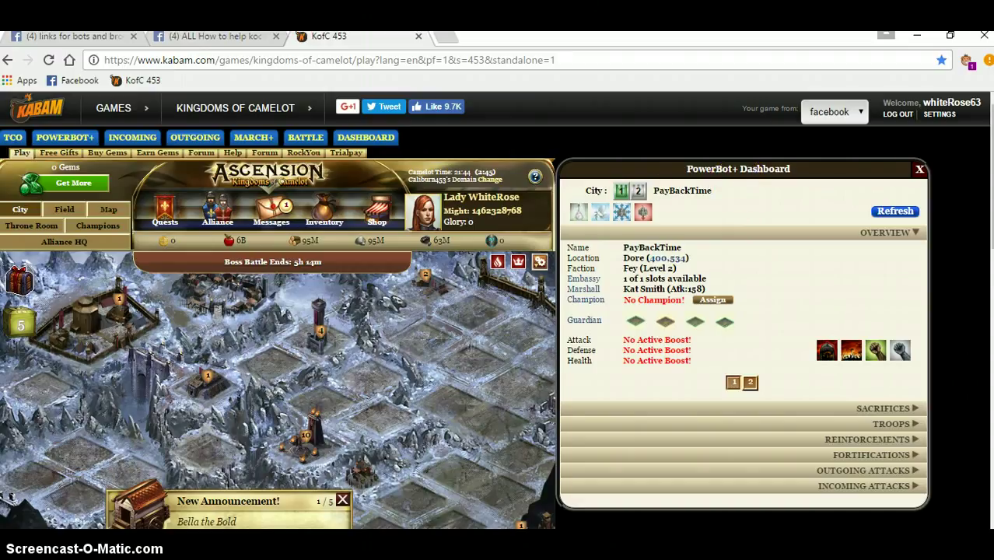
- Enable Boite Outils and disable KoC Power Bot Plus and TCO in Violentmonkey, then return to the game
click(967, 61)
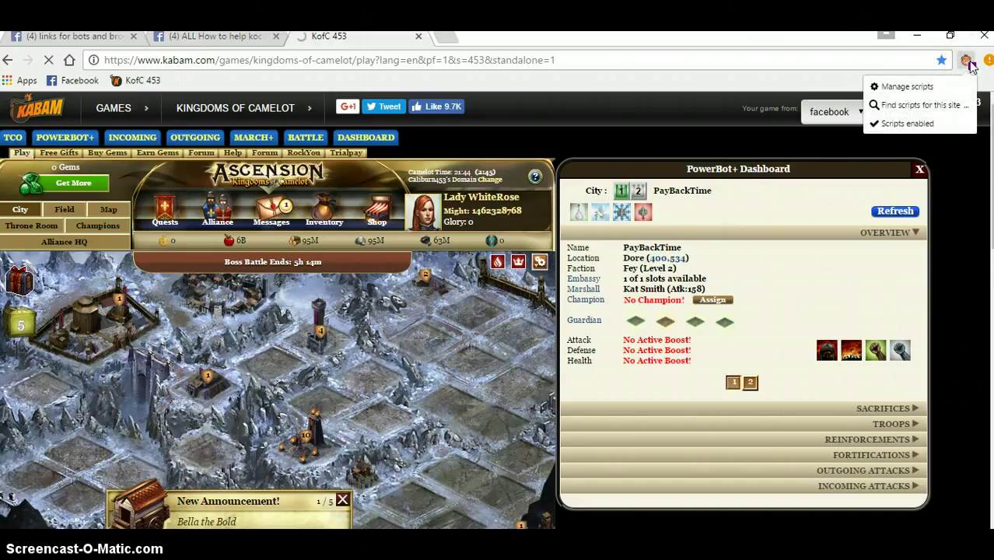
click(906, 87)
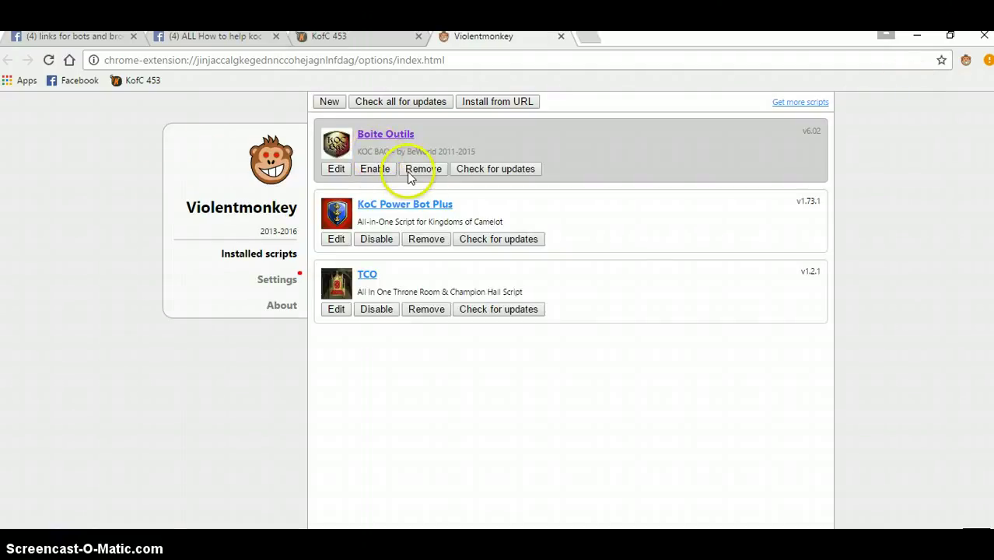
click(374, 170)
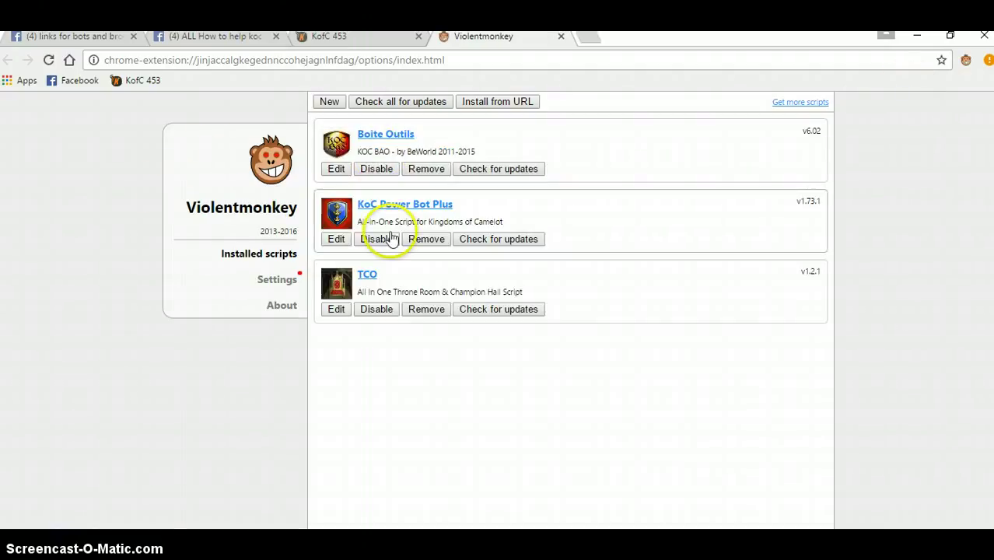
click(379, 242)
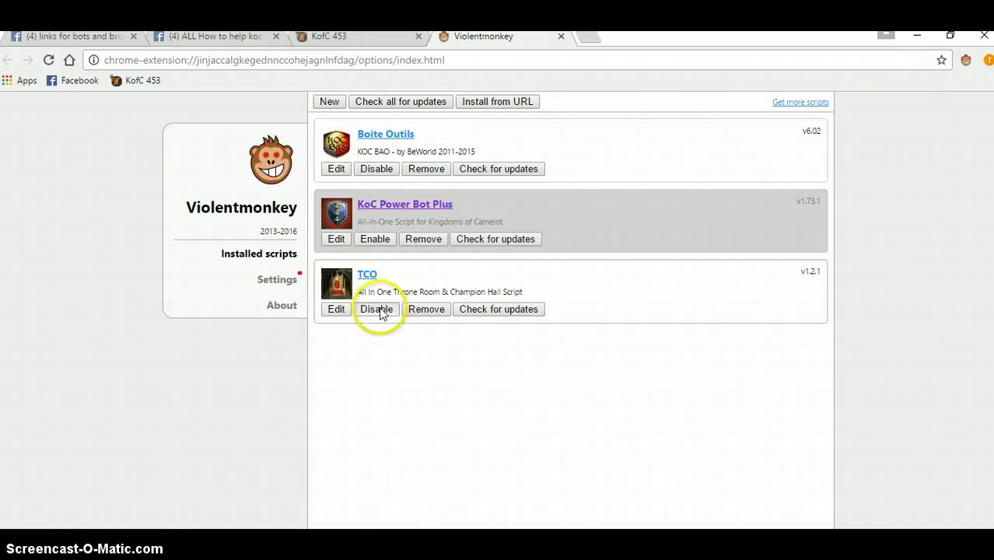
click(376, 309)
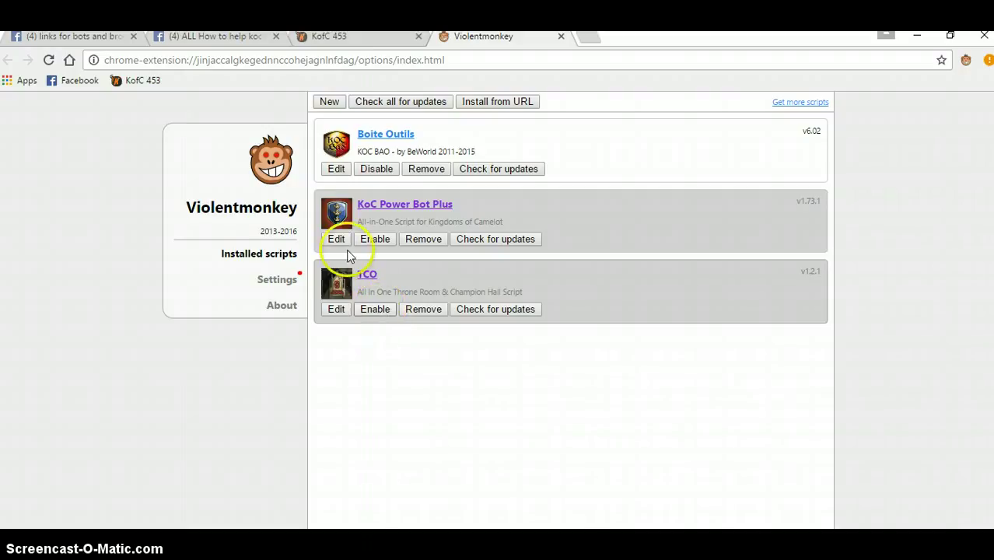
click(561, 37)
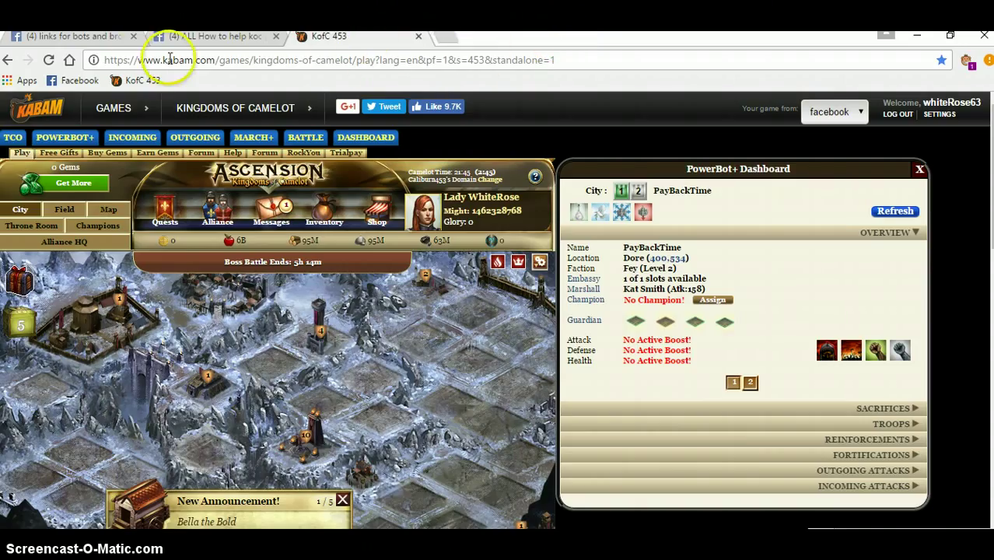
- Reload the game, dismiss the ATTENTION notice and Merlin's popup, and check the Boite à Outils 6.02 toolbar
click(139, 81)
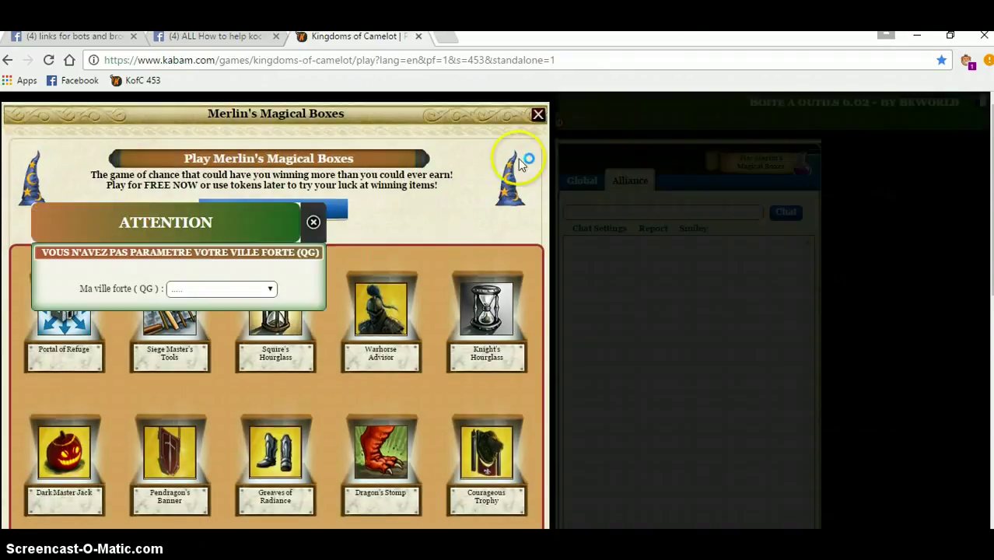
click(313, 223)
click(538, 116)
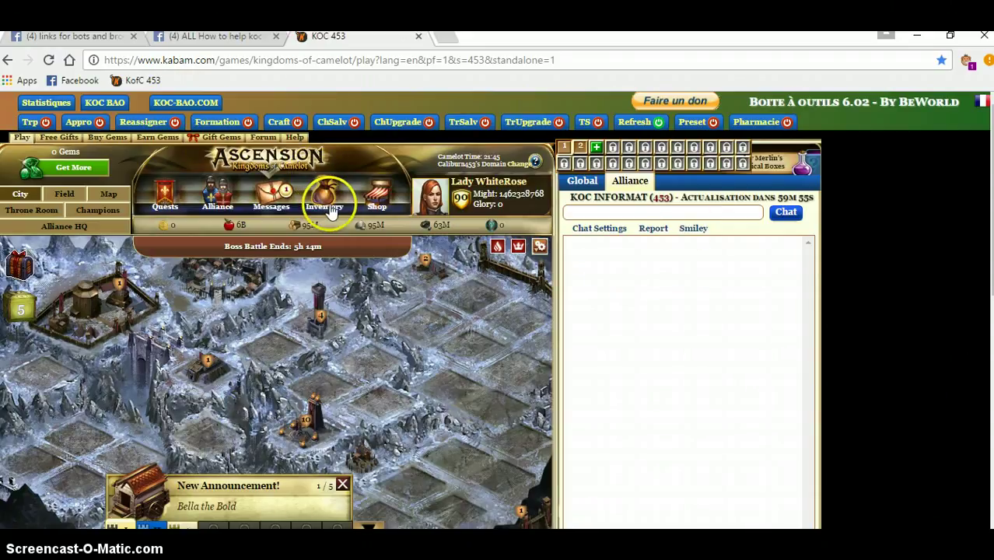
scroll(330, 211, down, 1)
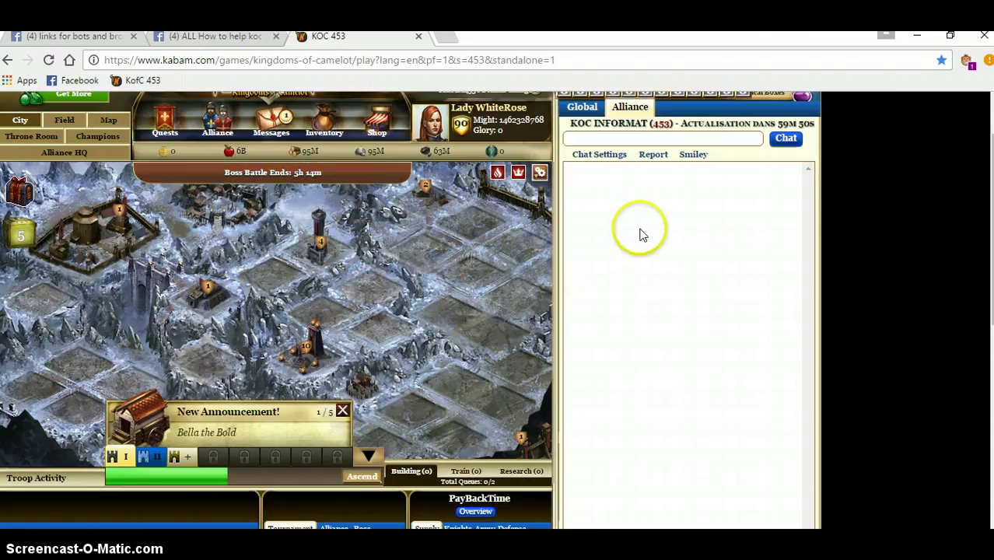
scroll(643, 235, up, 1)
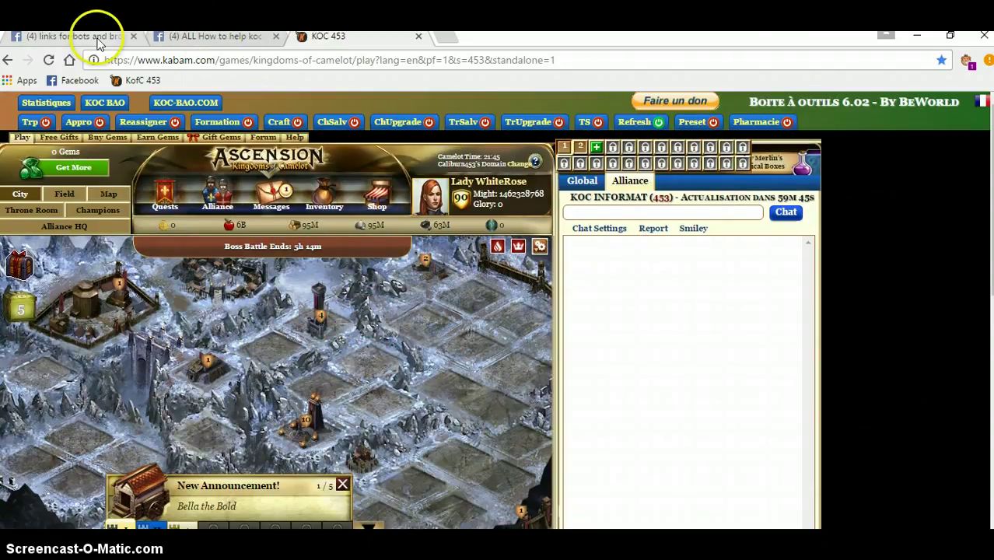
- Close the Facebook 'ALL How to help koc' note tab
click(198, 43)
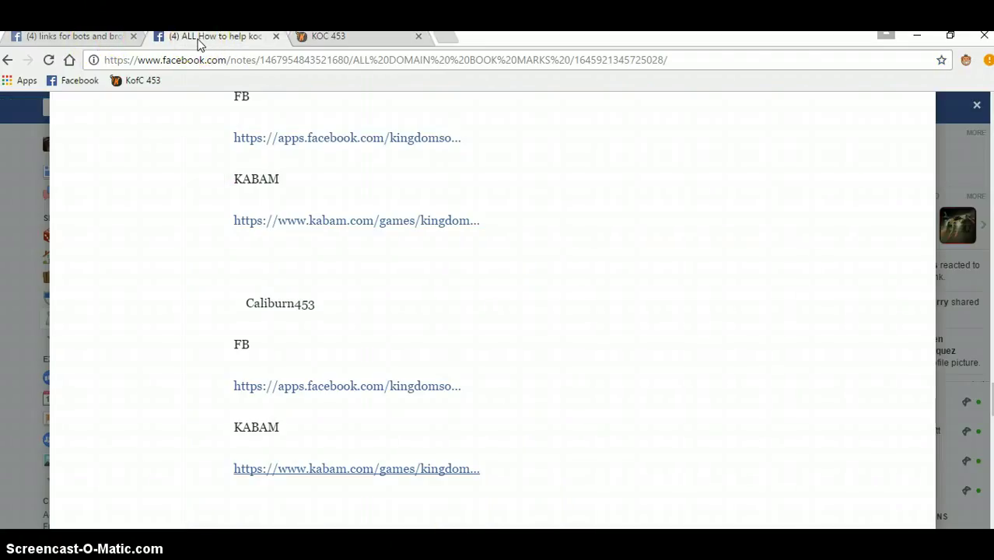
click(276, 37)
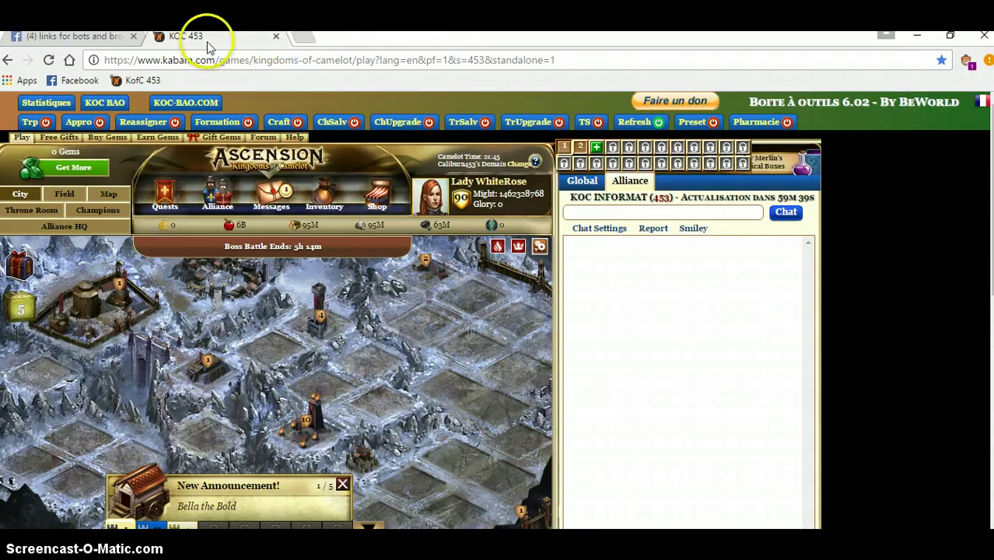